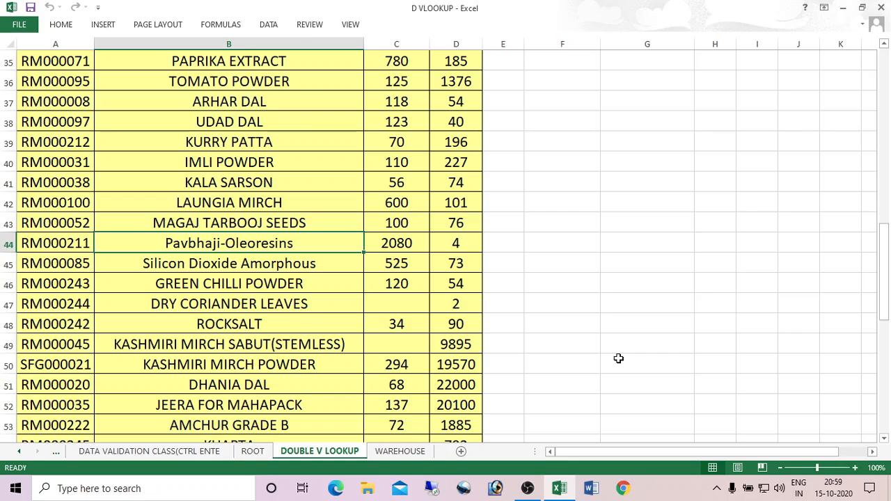
Show the formula bar and return to cell A1 of the DOUBLE V LOOKUP sheet
key("ctrl+F1")
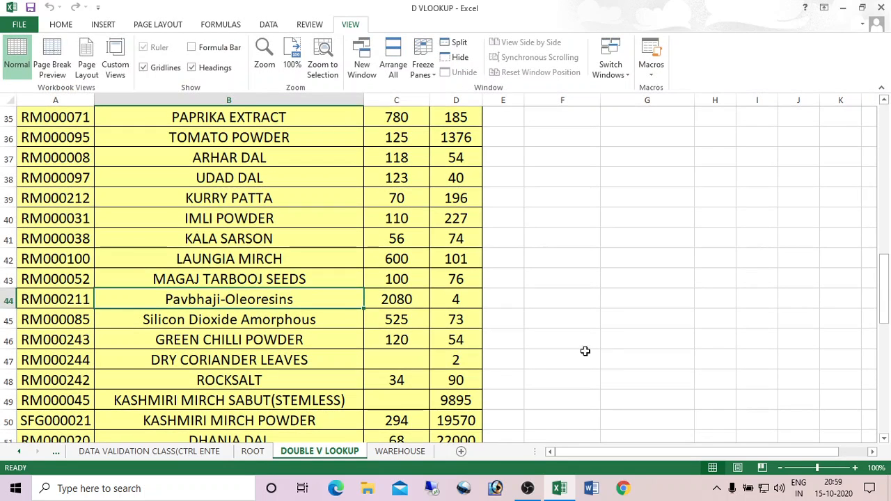
left_click(210, 48)
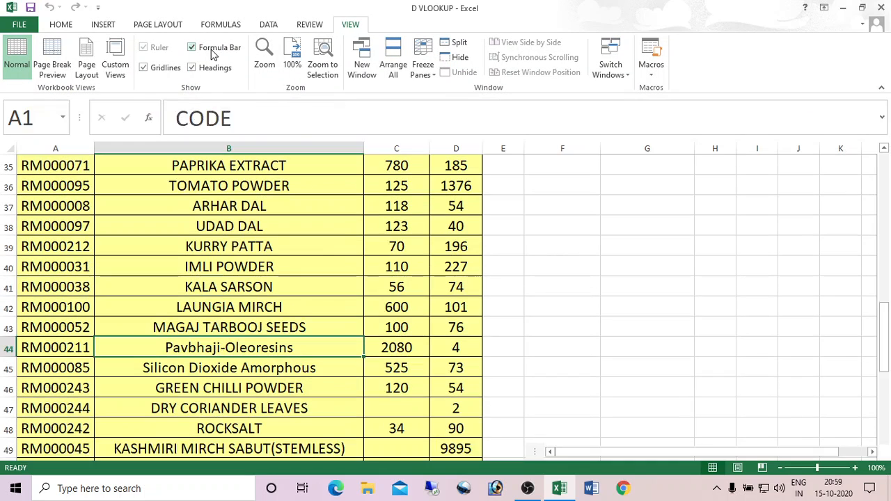
left_click(544, 251)
left_click(307, 242)
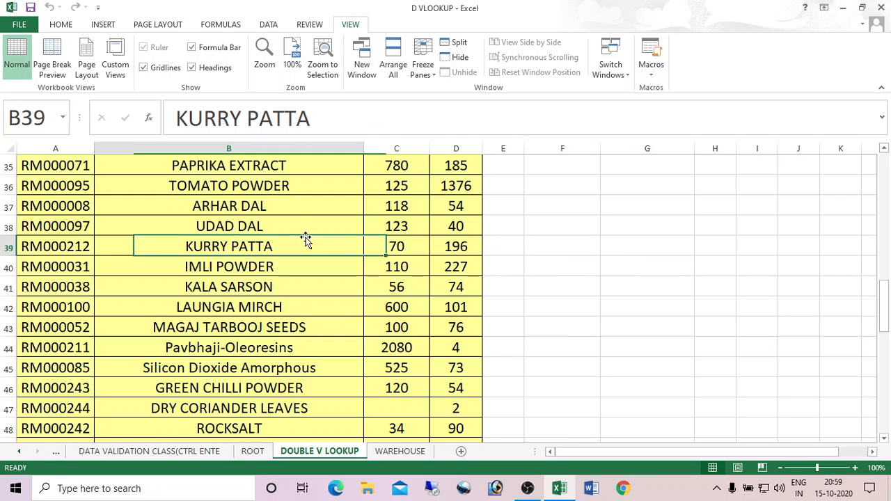
key("ctrl+Home")
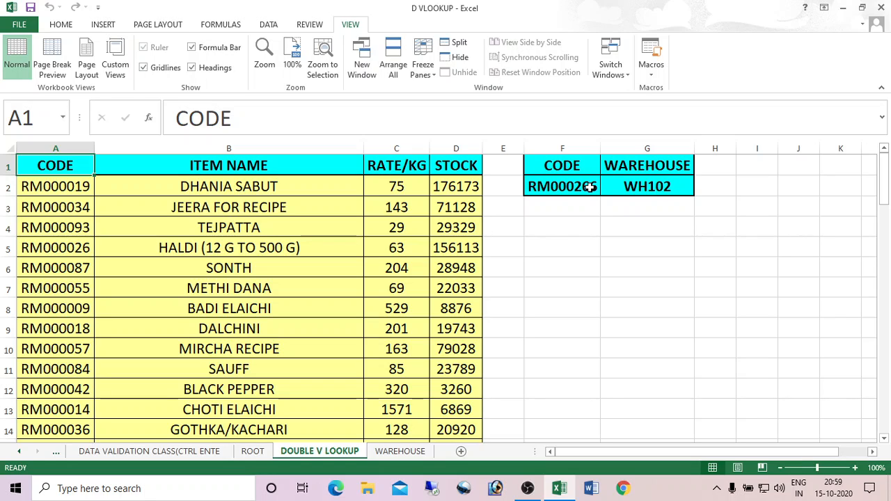
Hide the formula bar and collapse the ribbon to enlarge the sheet area
key("ctrl+F1")
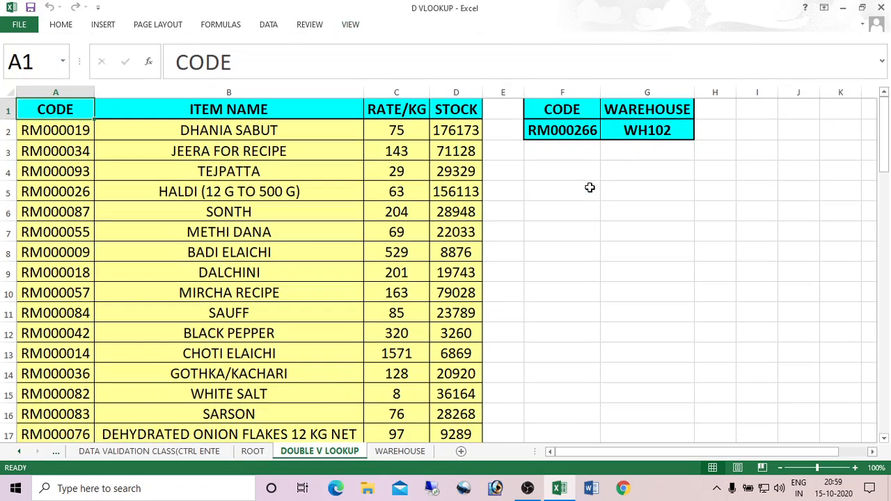
key("ctrl+F1")
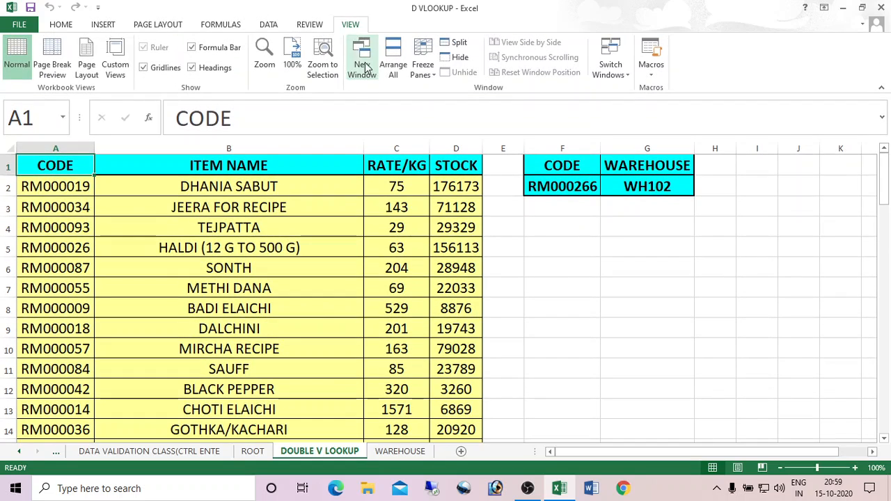
left_click(228, 49)
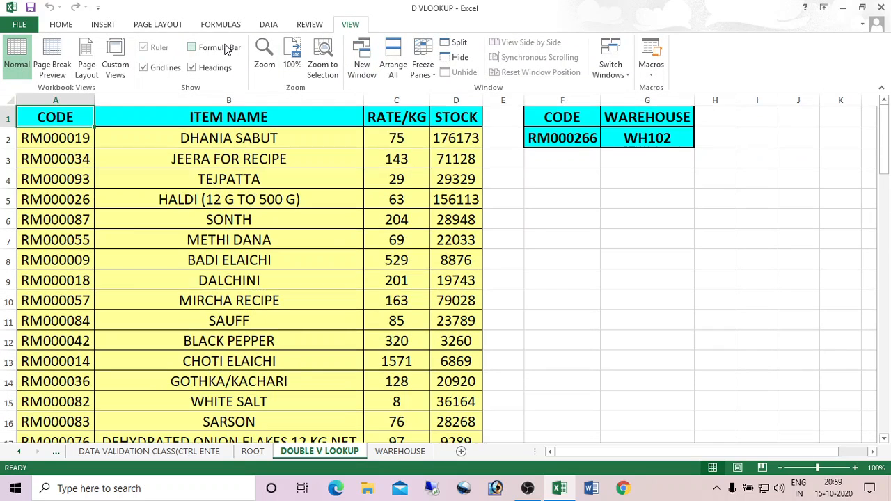
key("ctrl+F1")
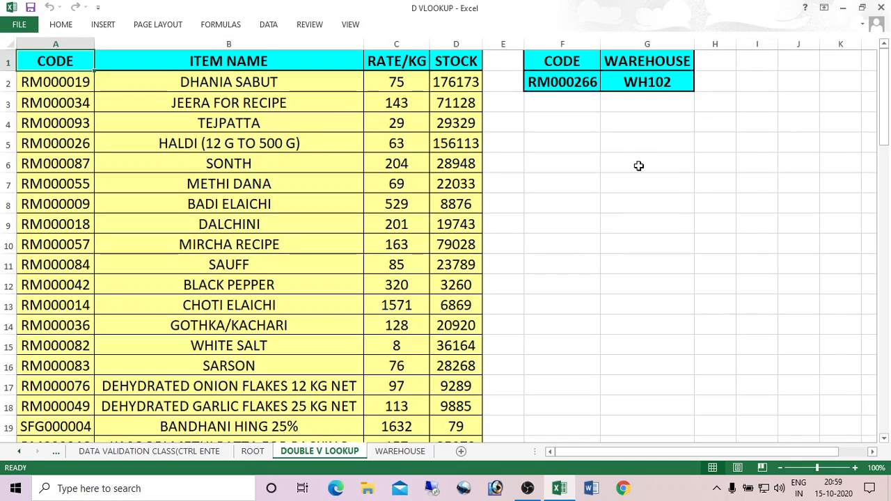
Try codes RM000263, RM000264 and RM000277 from the list in F2, and check the WAREHOUSE sheet
left_click(571, 73)
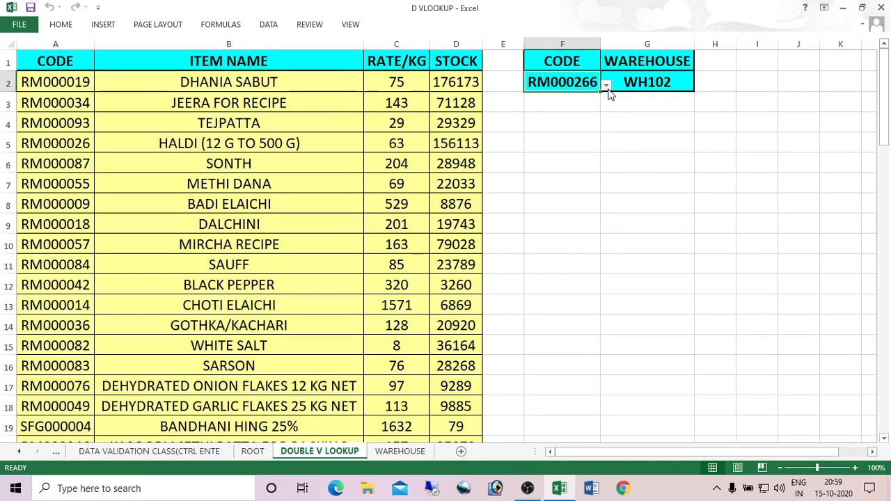
left_click(606, 84)
left_click(585, 121)
left_click(606, 85)
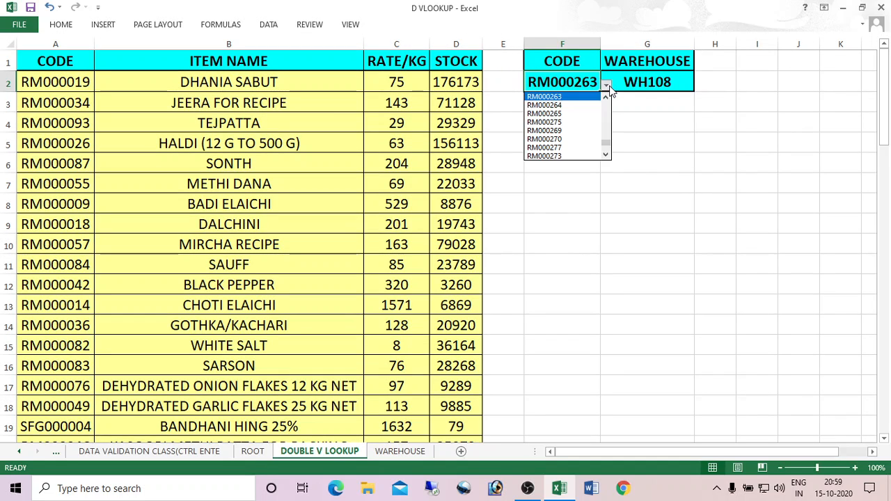
left_click(557, 106)
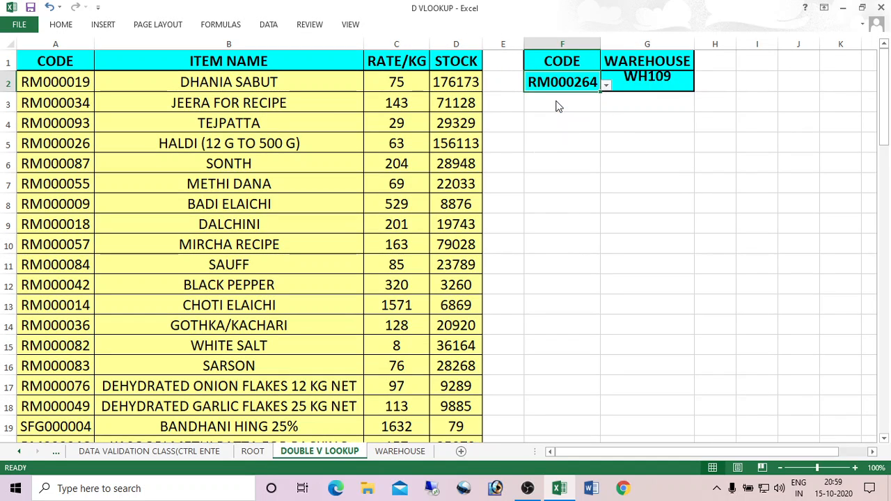
left_click(607, 85)
left_click(554, 138)
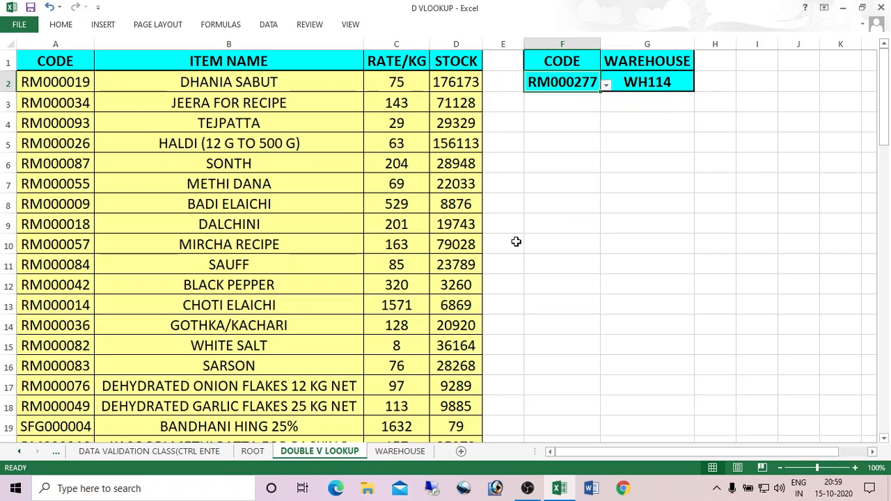
left_click(412, 453)
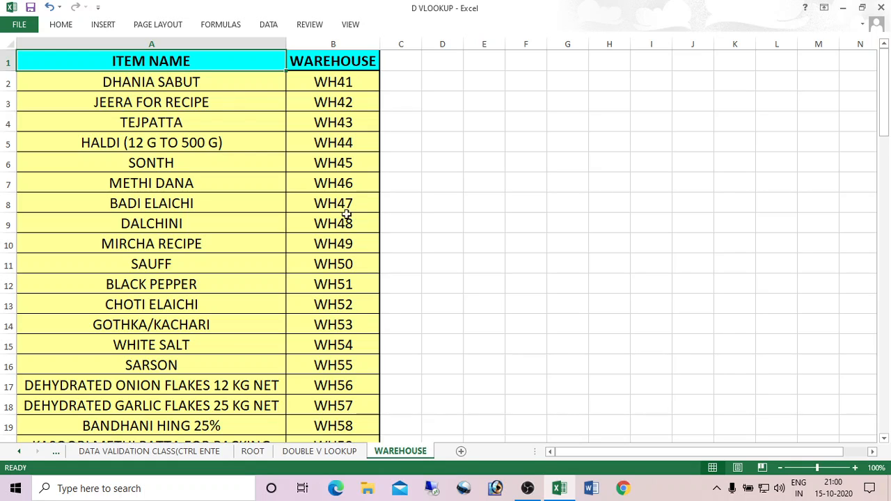
left_click(321, 451)
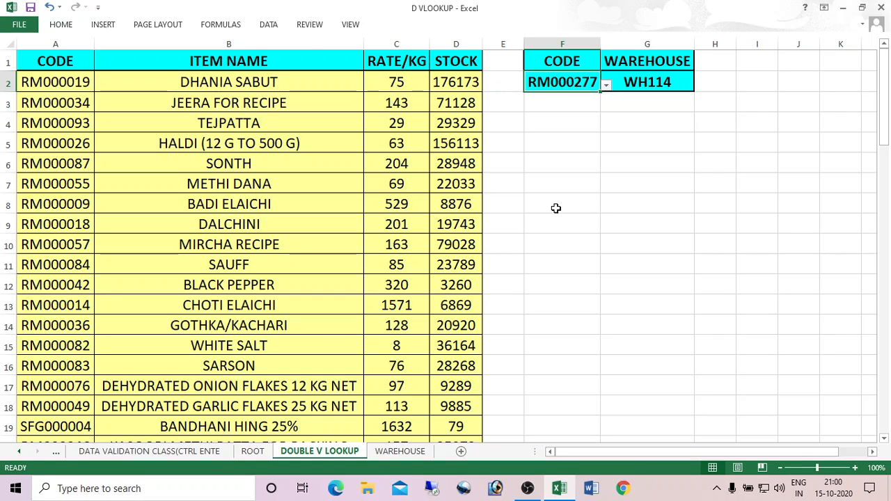
Show the formula bar and clear all data validation from the code cell F2
key("ctrl+F1")
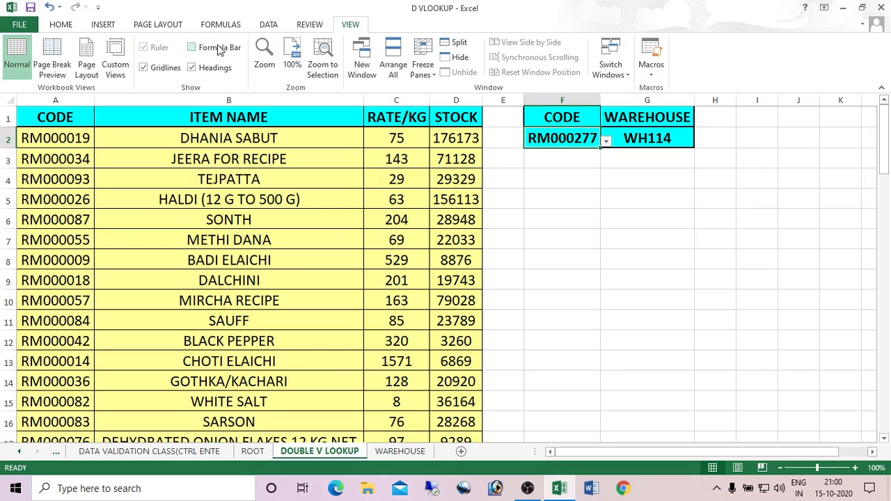
left_click(211, 48)
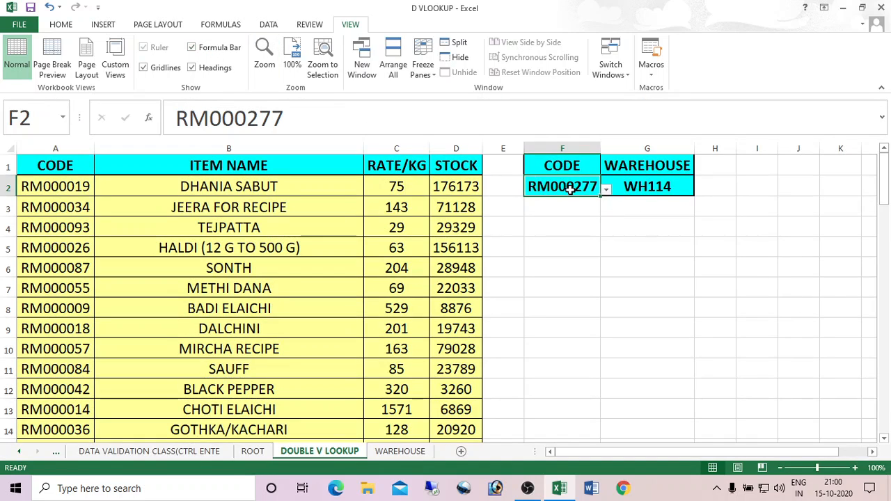
left_click(268, 24)
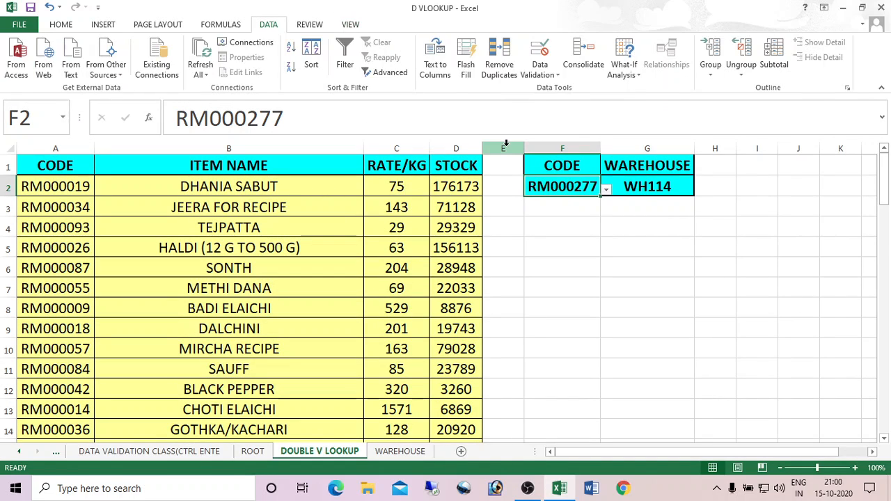
left_click(553, 76)
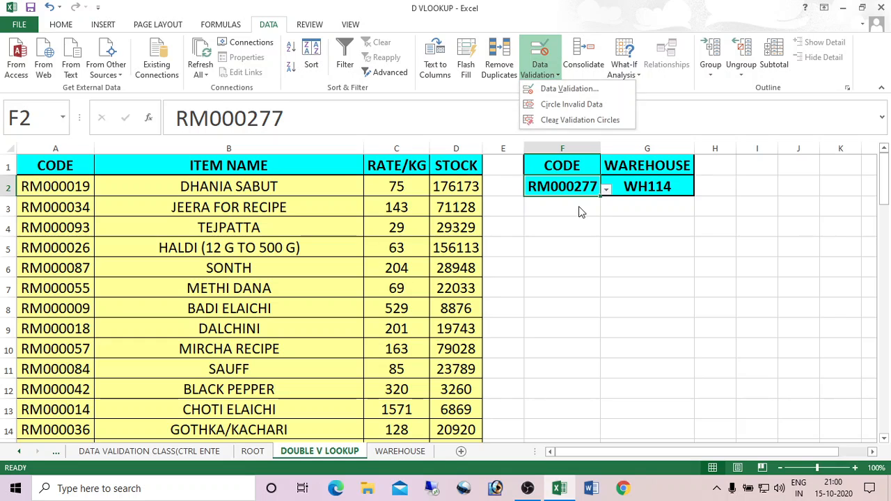
left_click(575, 87)
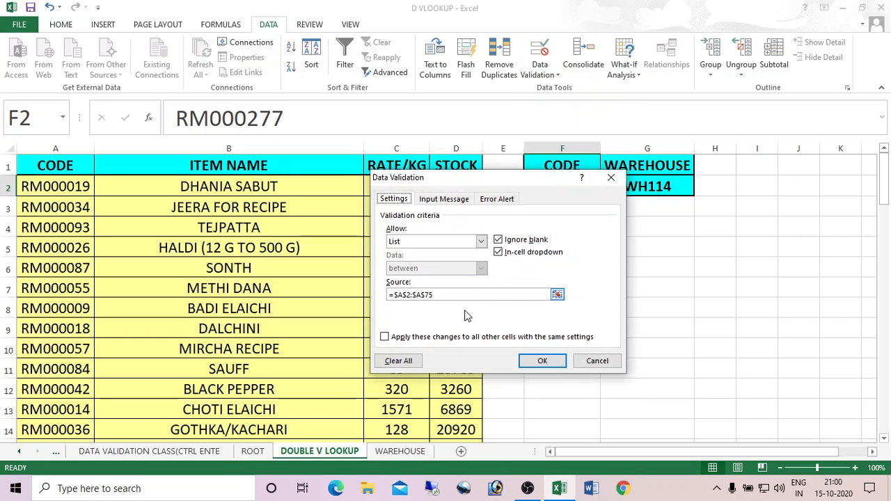
left_click(398, 361)
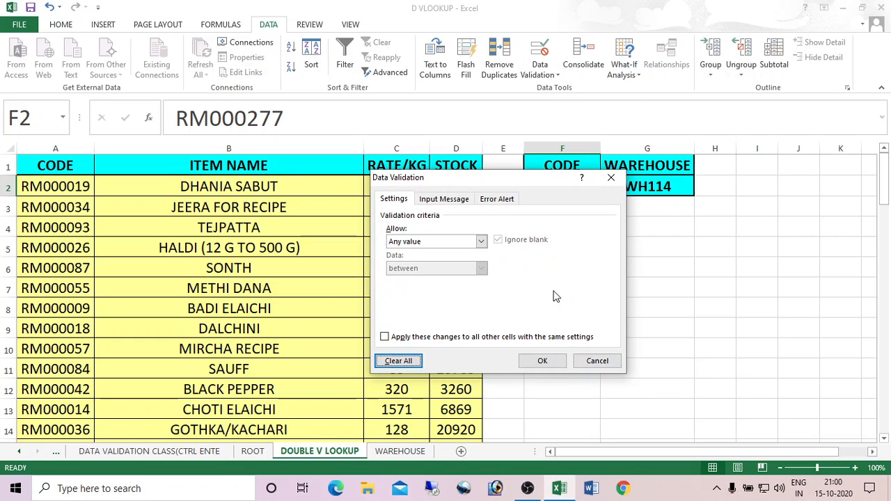
left_click(545, 360)
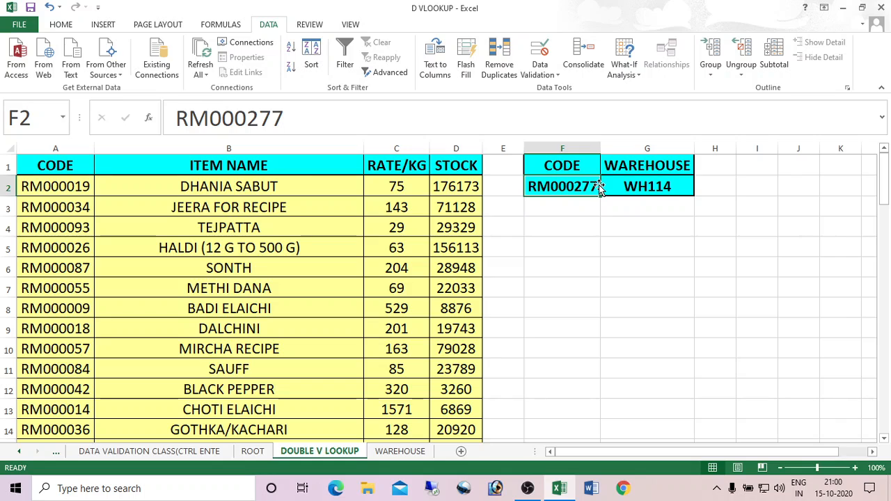
Delete the code in F2 and the nested VLOOKUP formula in G2
key("Delete")
left_click(650, 188)
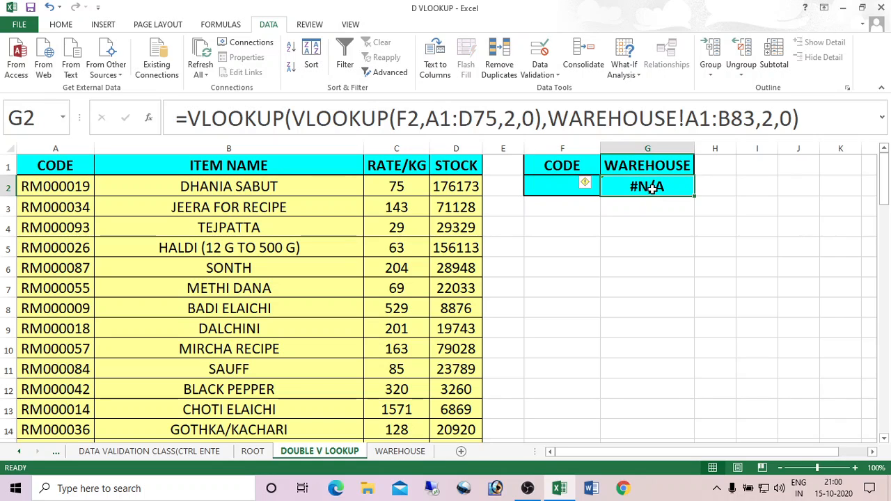
key("Delete")
Compare the columns of the DOUBLE V LOOKUP sheet with those of the WAREHOUSE sheet
left_click(567, 181)
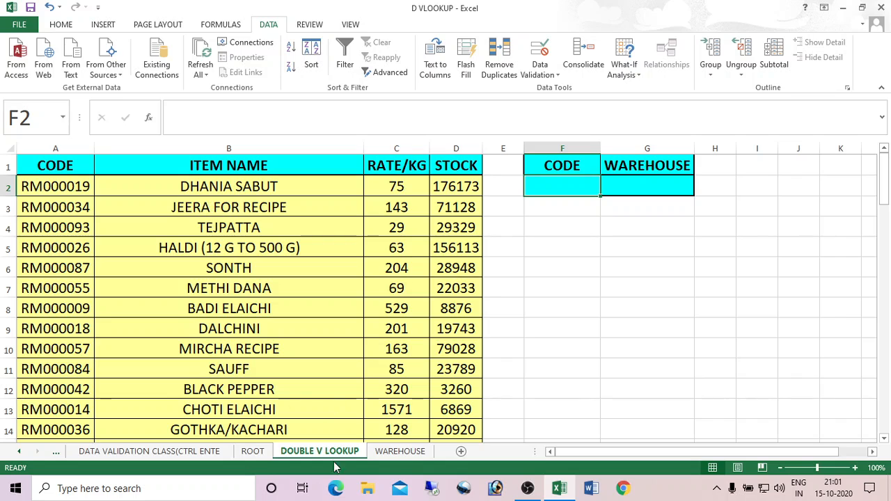
left_click(403, 452)
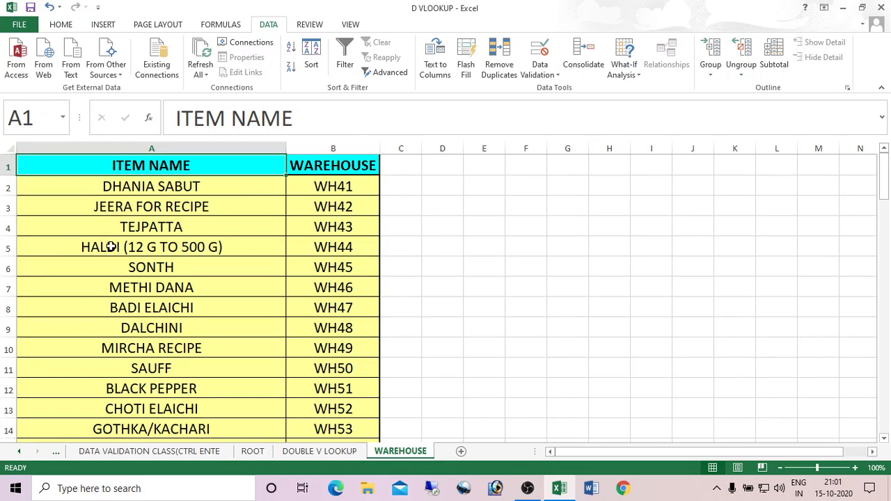
left_click(332, 454)
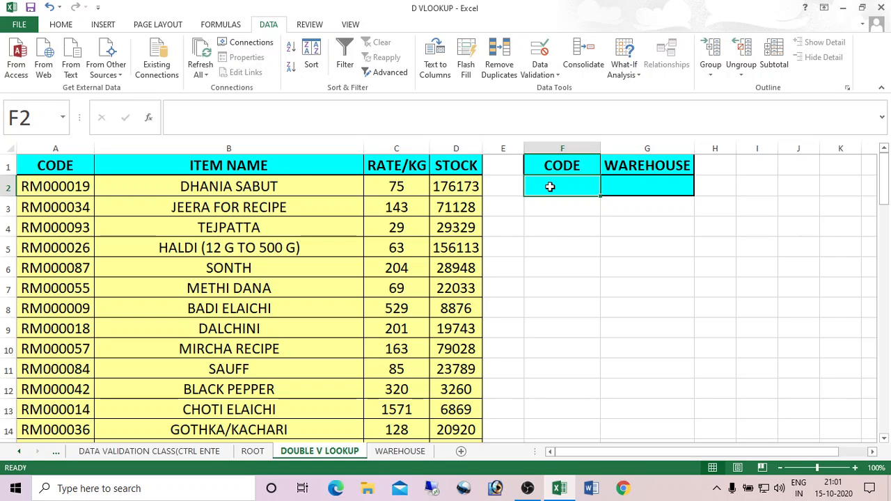
left_click(339, 124)
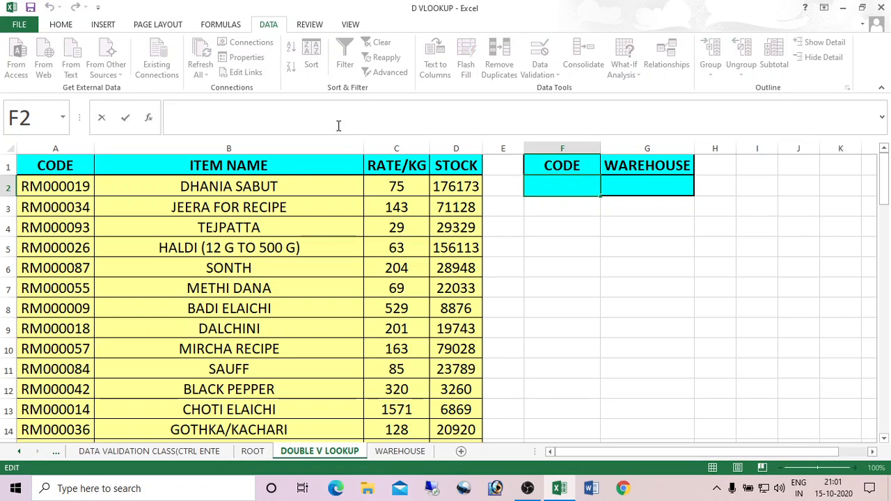
type("=VLOOK")
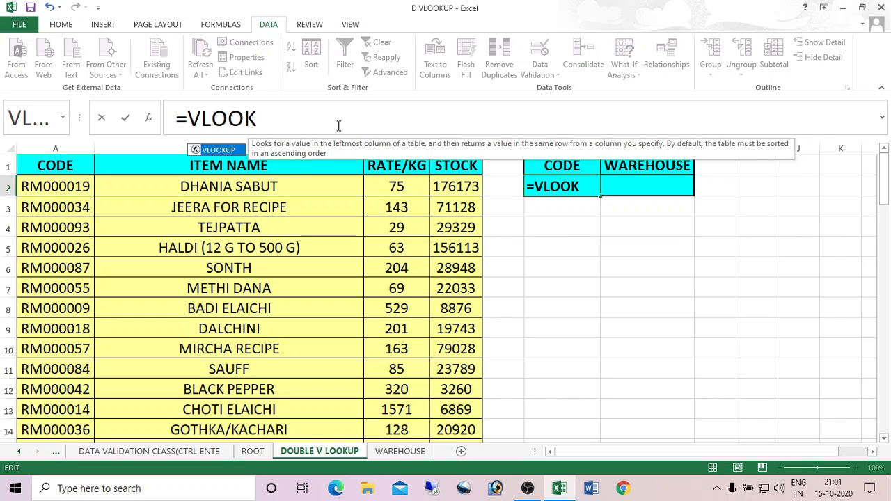
key("Tab")
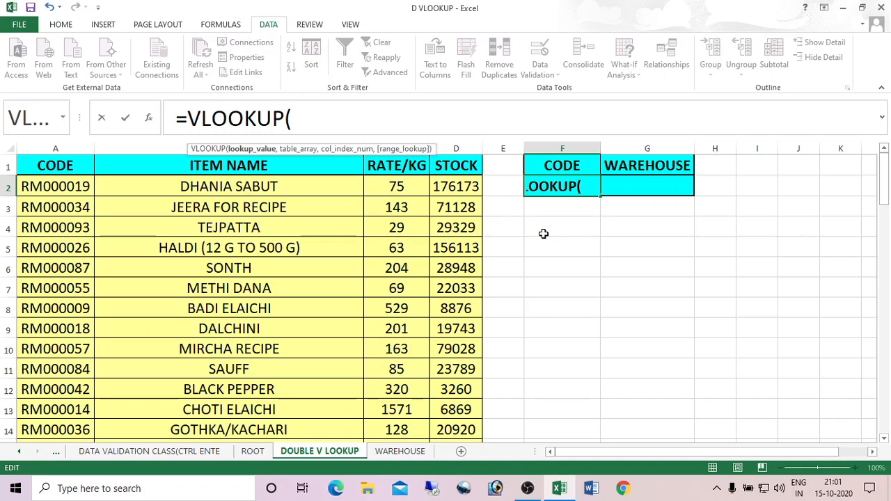
key("BackSpace")
key("BackSpace")
key("BackSpace")
key("BackSpace")
key("BackSpace")
key("BackSpace")
key("BackSpace")
key("BackSpace")
key("BackSpace")
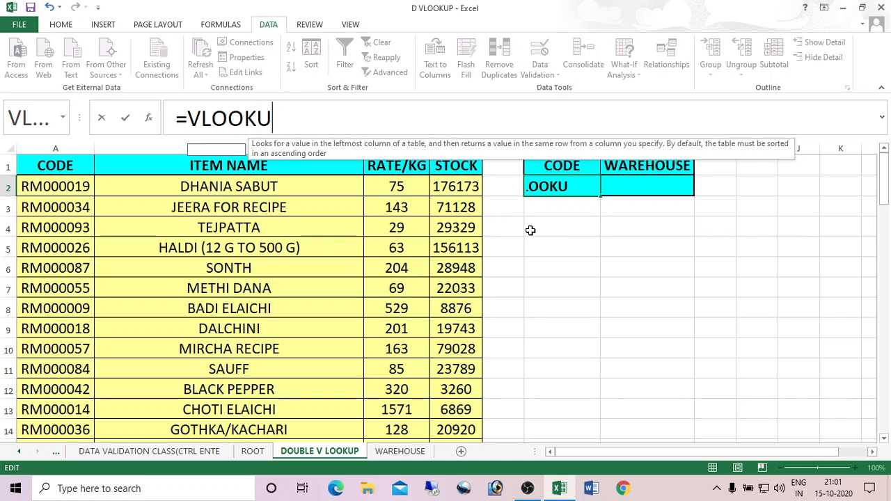
left_click(557, 223)
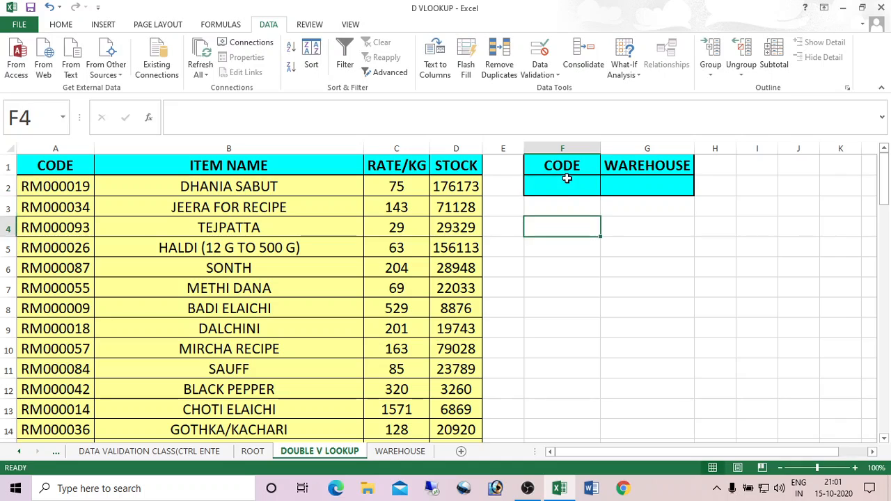
Restrict the code cell F2 to a validation list sourced from =$A$2:$A$75
left_click(567, 179)
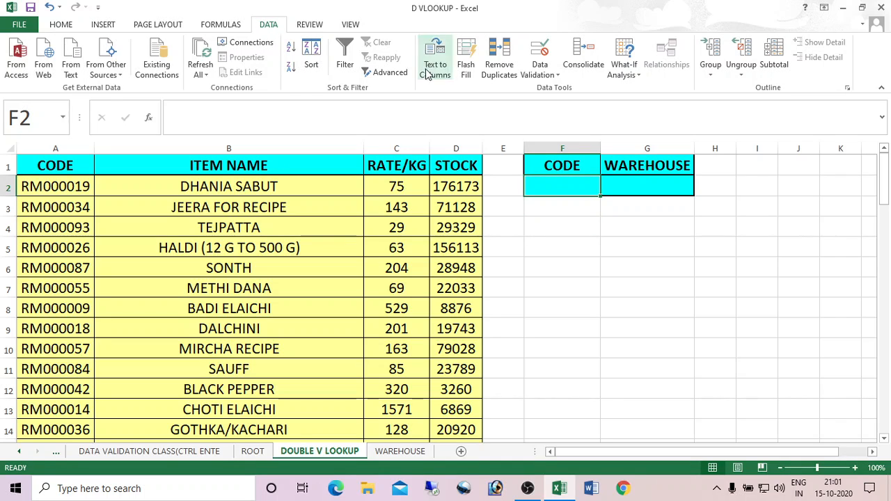
left_click(543, 75)
left_click(562, 89)
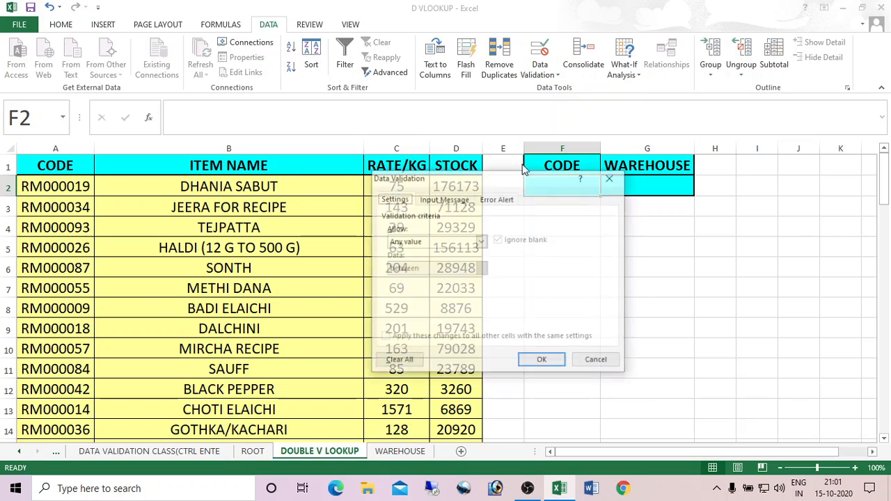
left_click(409, 240)
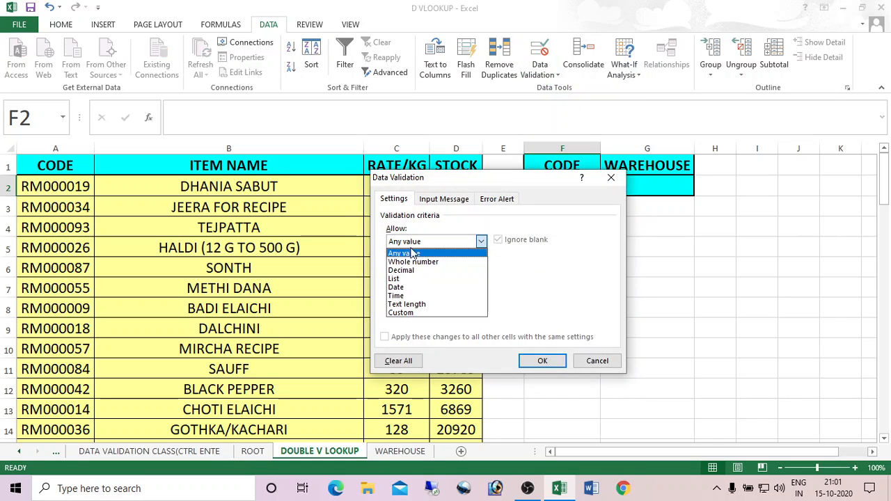
left_click(408, 277)
left_click(417, 297)
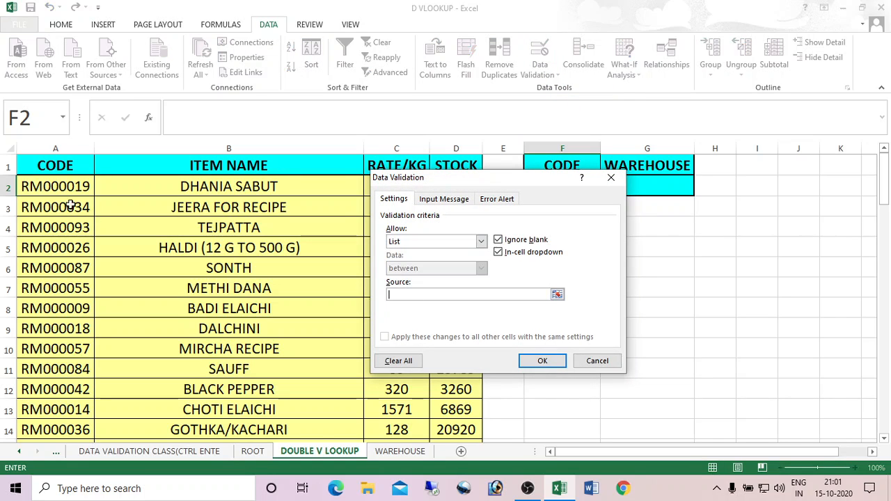
left_click_drag(56, 186, 65, 497)
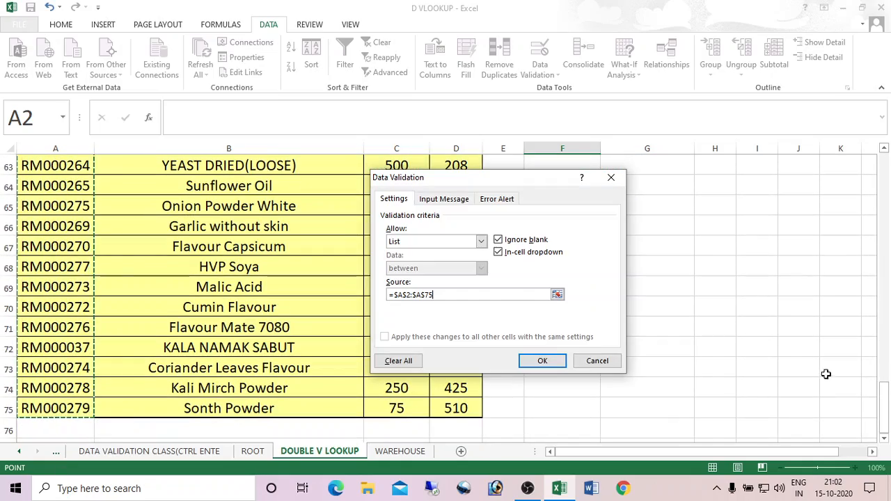
left_click(541, 365)
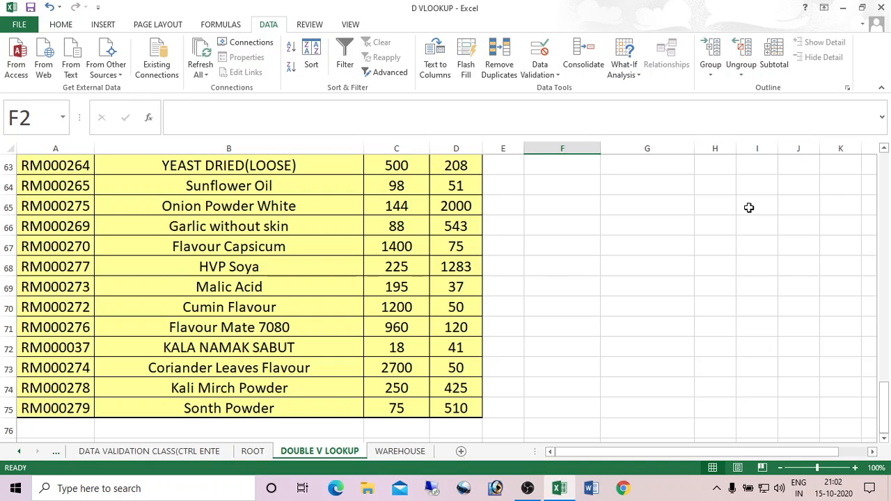
Choose code RM000087 from the new dropdown list in F2
key("ctrl+Home")
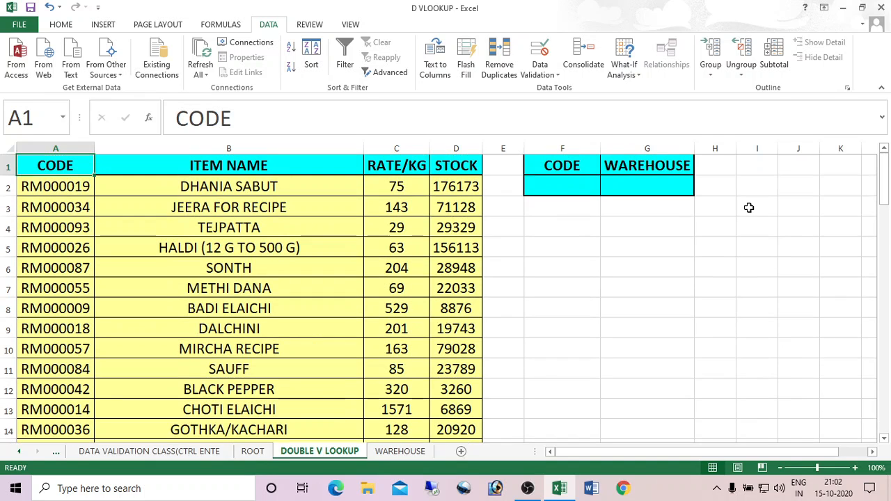
left_click(589, 186)
left_click(606, 190)
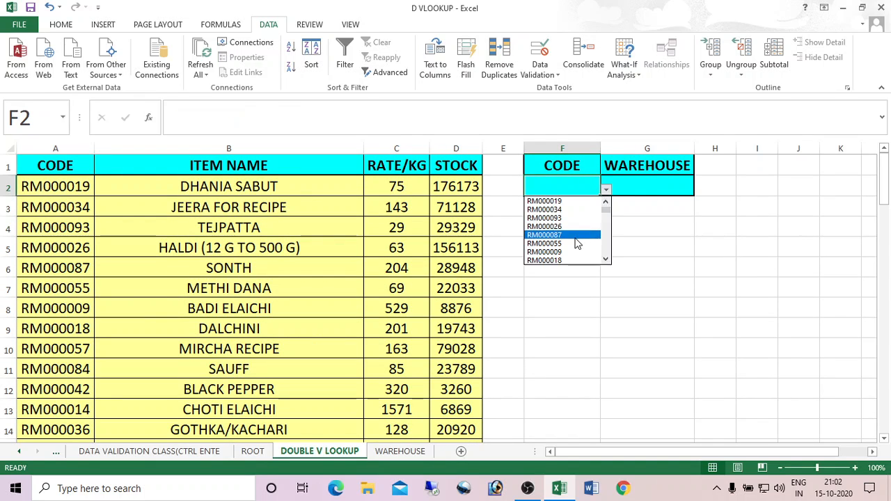
left_click(585, 235)
left_click(603, 206)
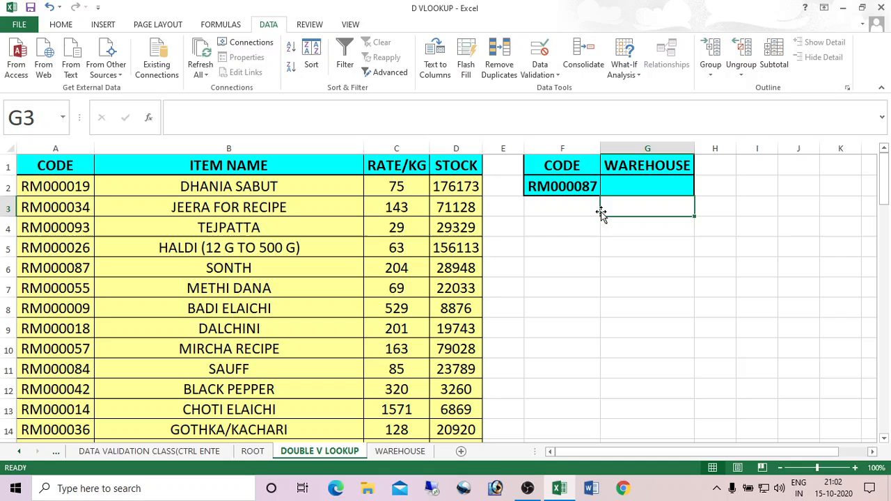
left_click(579, 182)
Start a VLOOKUP formula in the warehouse cell G2 with F2 as the lookup value
left_click(654, 186)
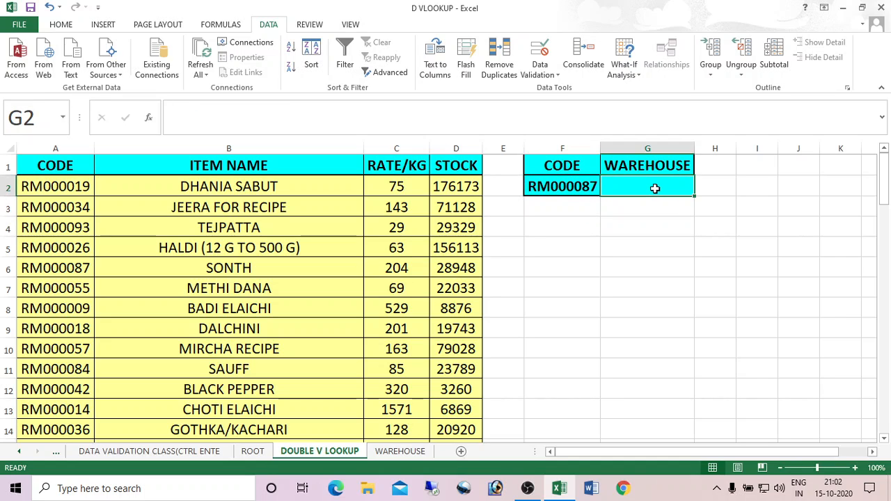
left_click(232, 119)
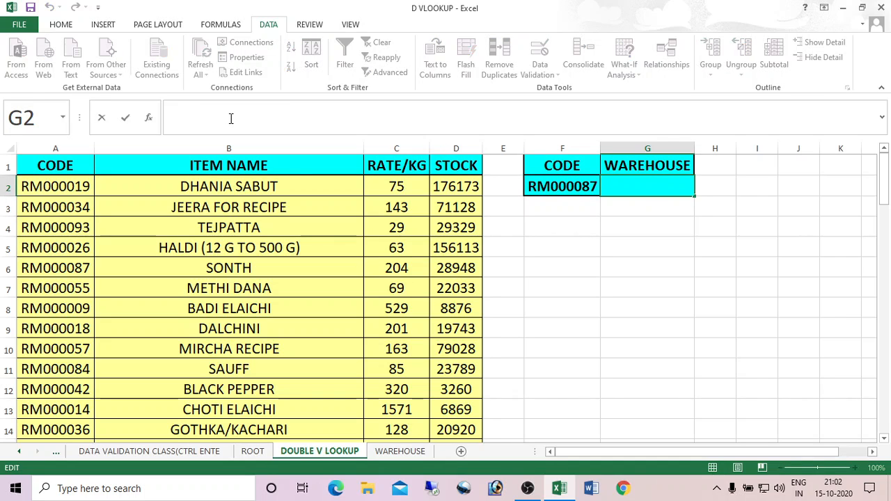
type("=VLOO")
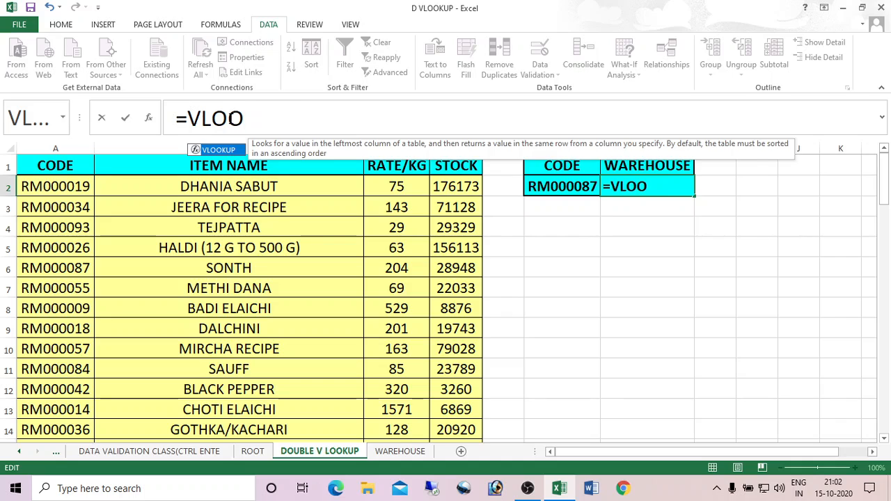
key("Tab")
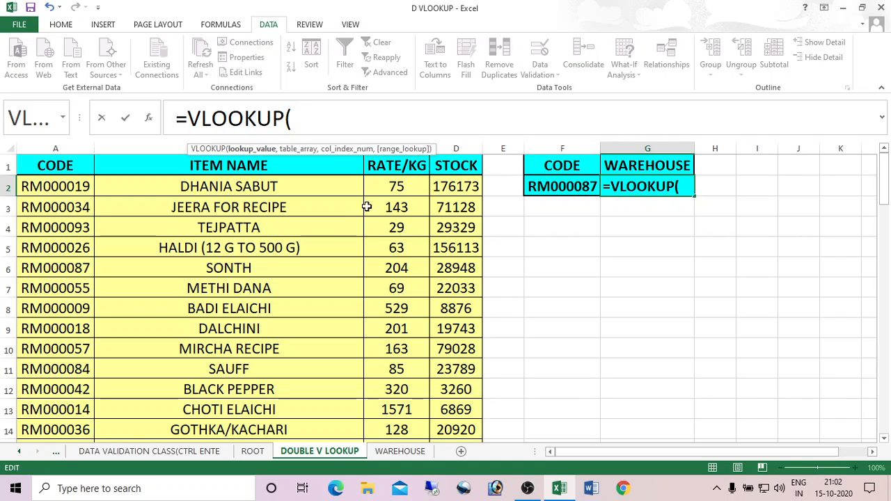
left_click(569, 188)
type(",")
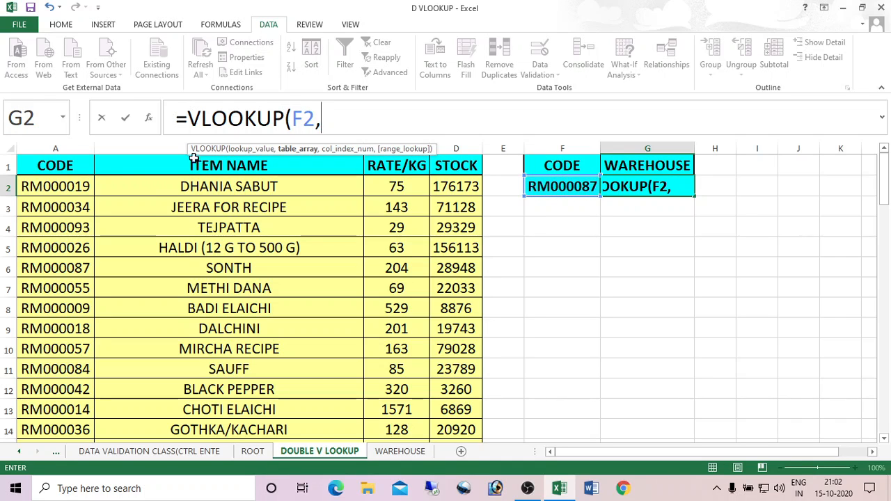
Complete the G2 VLOOKUP with table range A1:D75, column index 2 and exact match 0
left_click_drag(75, 166, 459, 496)
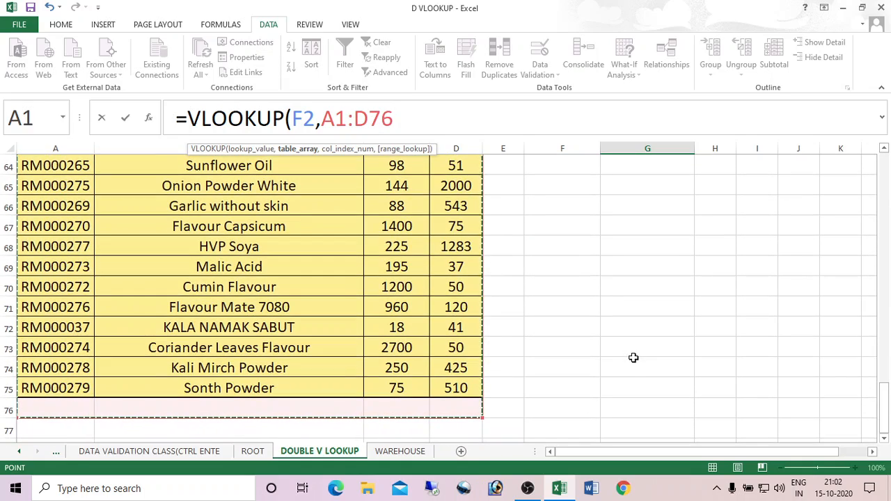
key("shift+Up")
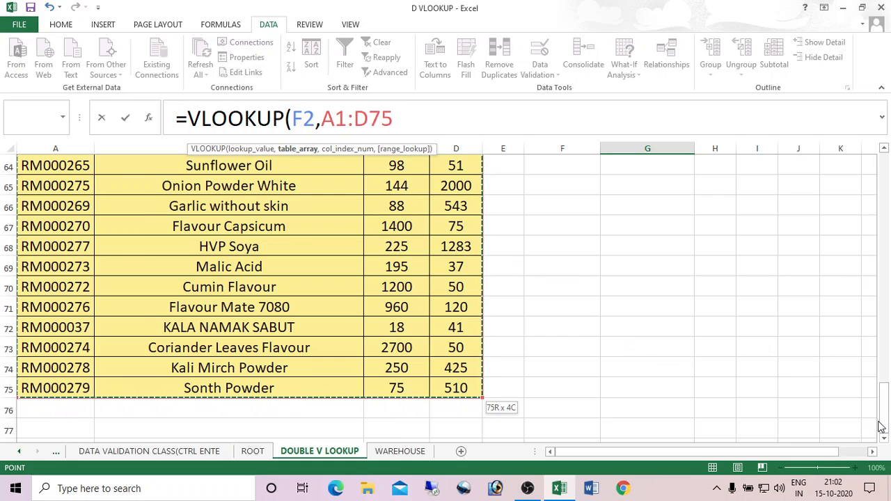
left_click_drag(884, 411, 840, 365)
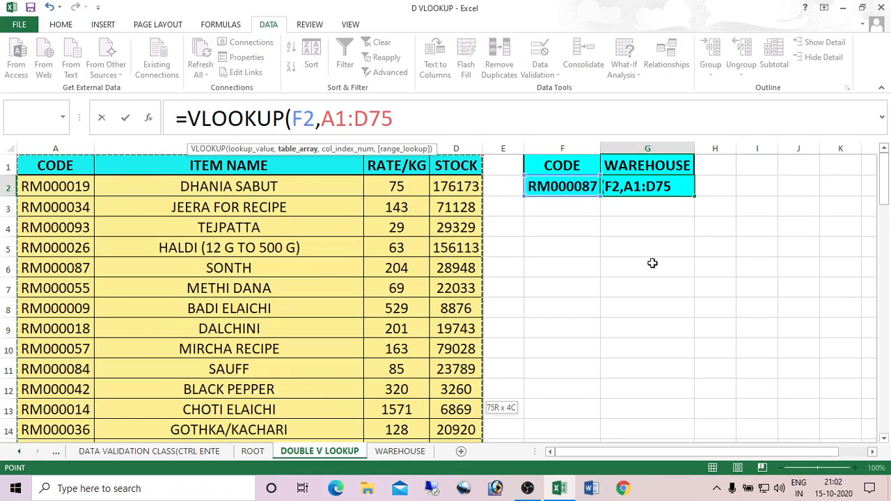
type(",")
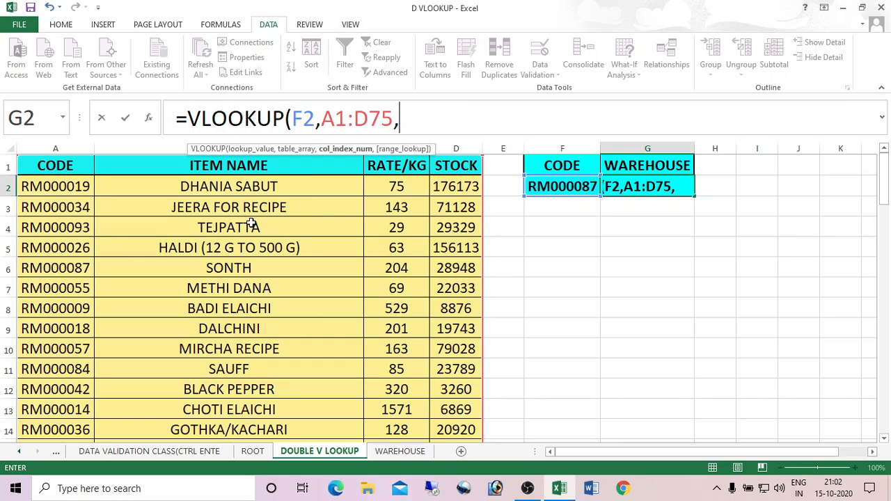
type("2,0")
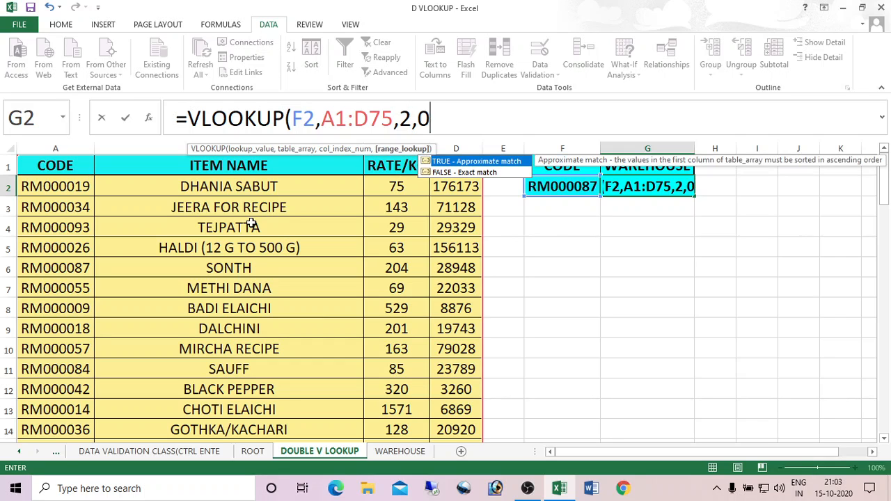
type(")")
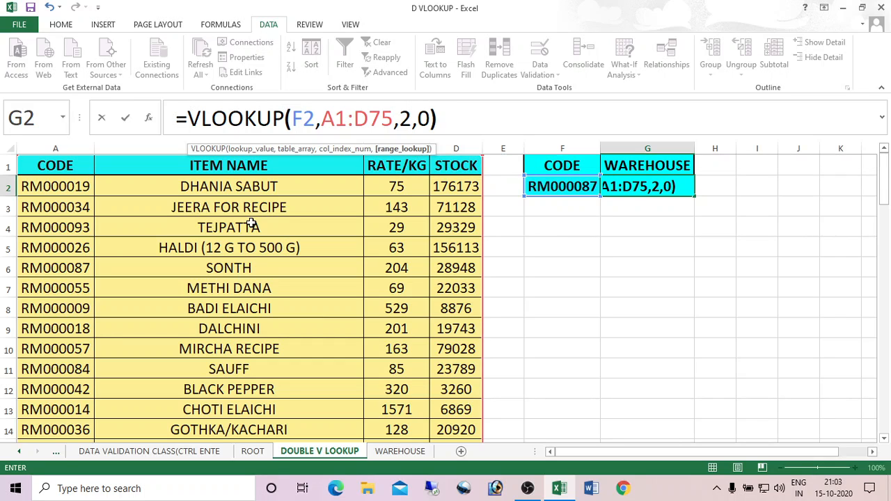
left_click(636, 203)
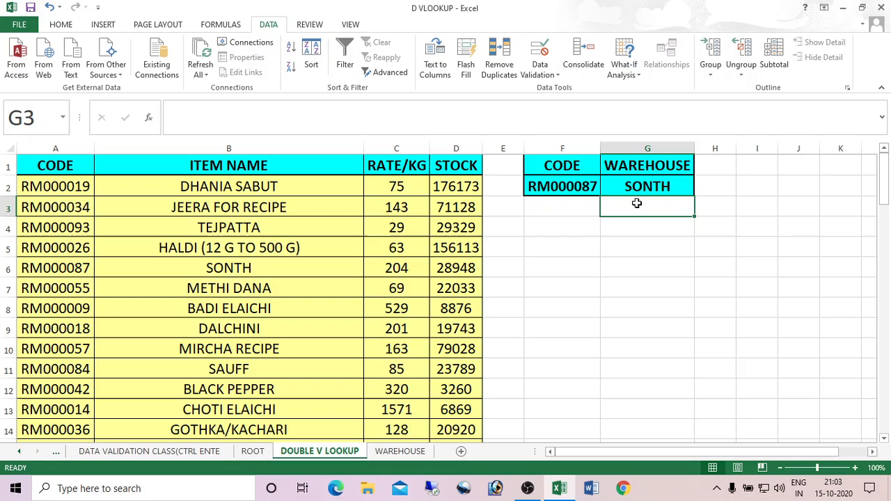
Test the lookup by choosing codes RM000084 and RM000014 from the list in F2
left_click(572, 190)
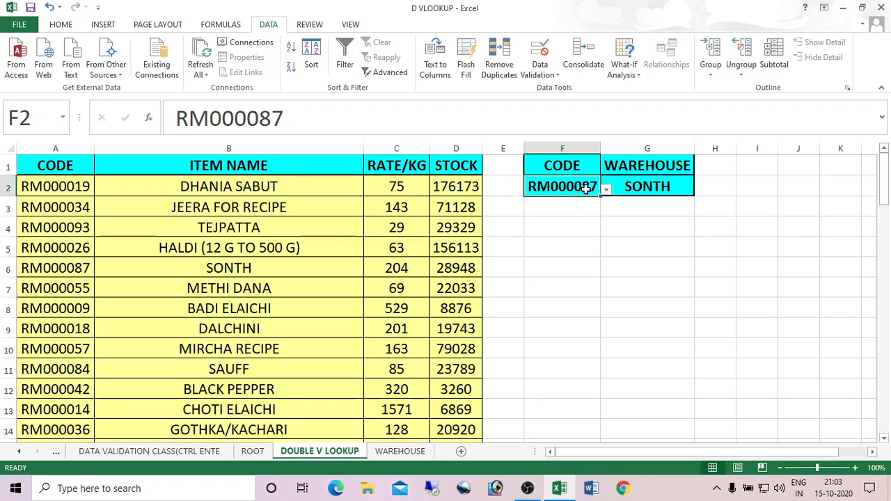
left_click(606, 190)
left_click(567, 244)
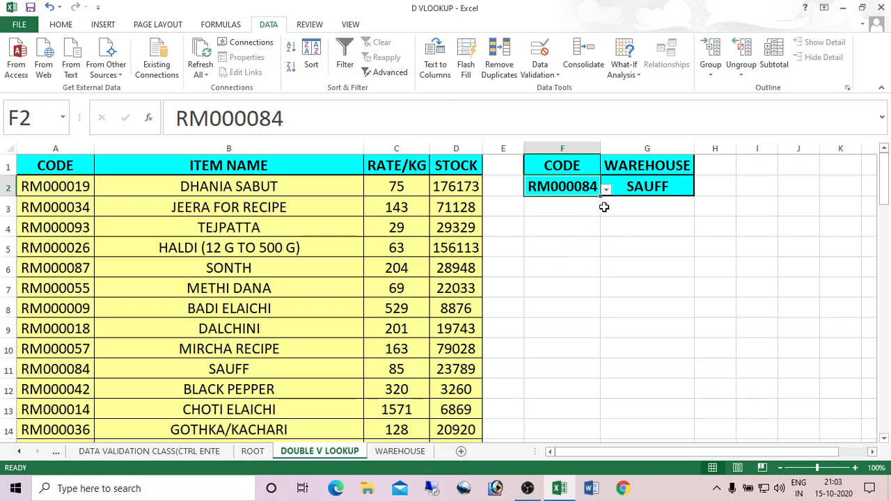
left_click(606, 197)
left_click(597, 193)
left_click(606, 190)
left_click(566, 221)
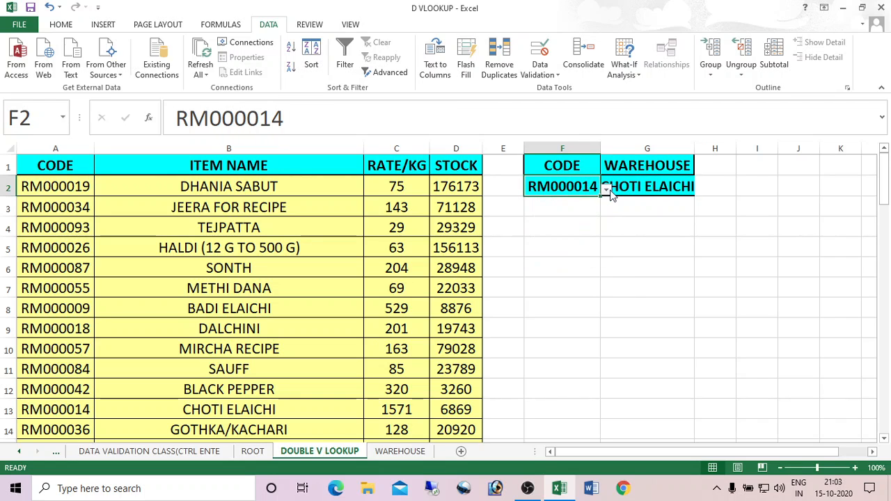
Choose code RM000052 in F2 and autofit column G to the returned item name
left_click(606, 190)
left_click_drag(606, 218, 608, 233)
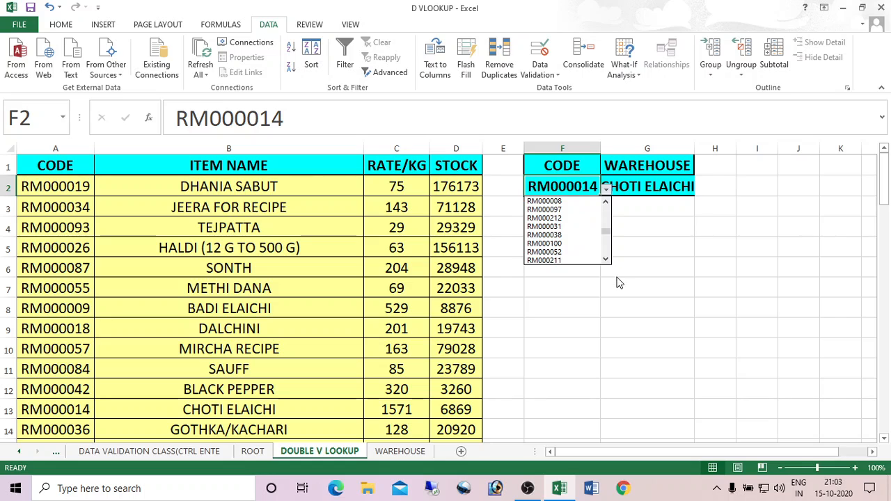
left_click(564, 251)
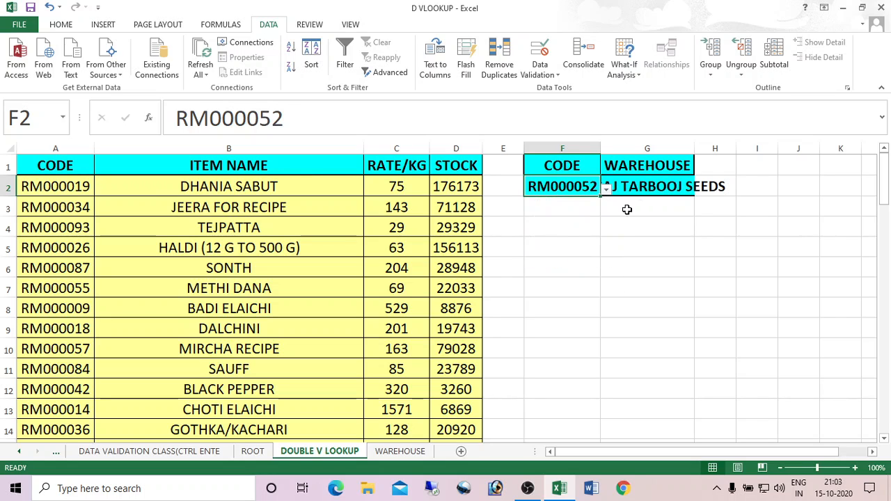
double_click(695, 145)
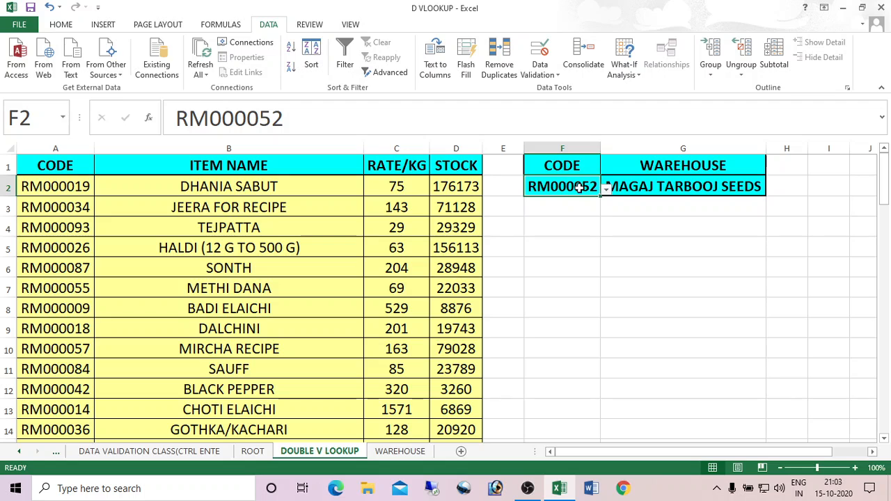
Try codes SFG000021 and RM000245 from the list in F2, and check the lookup formula in G2
left_click(607, 190)
left_click(564, 255)
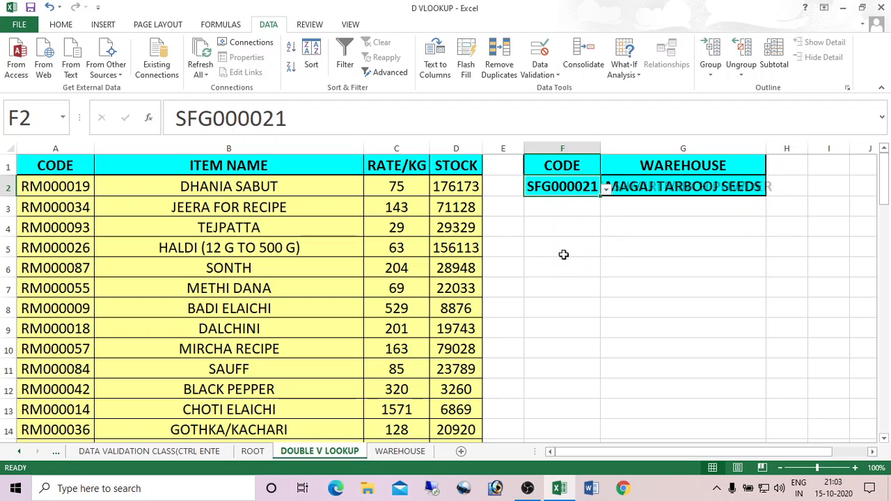
left_click(607, 190)
left_click(558, 234)
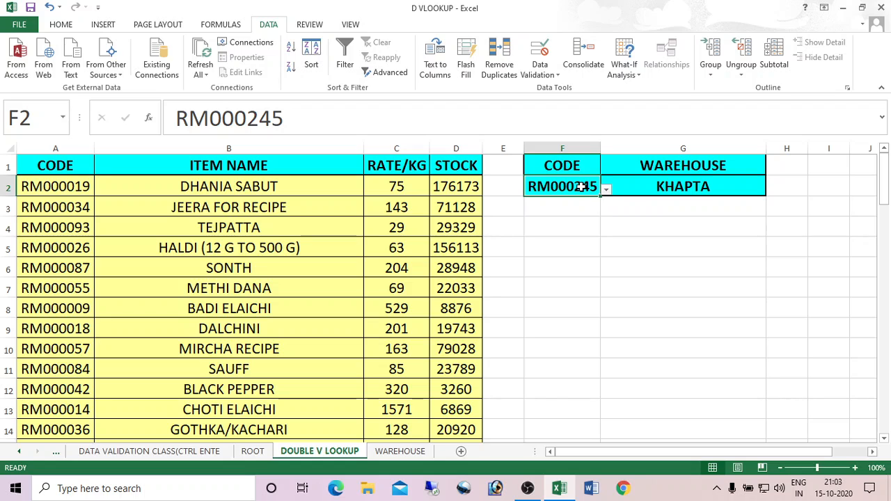
left_click(665, 186)
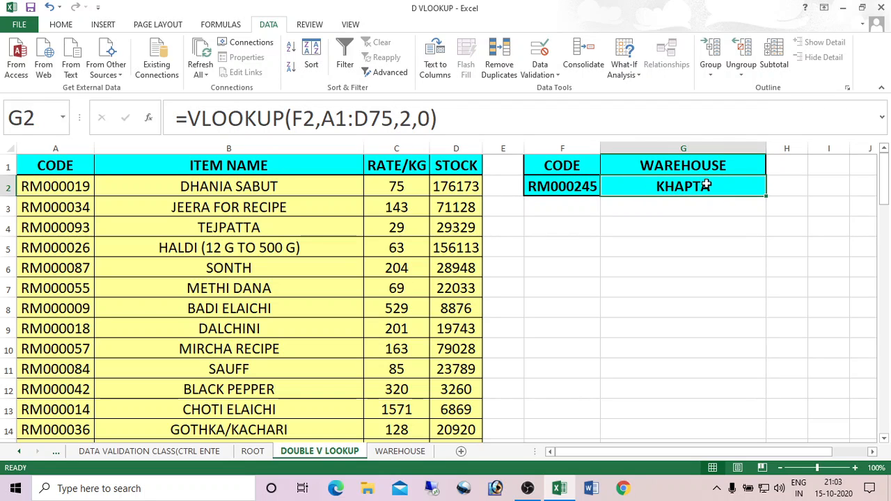
Set the code in F2 to RM000019, the first entry of the list
left_click(563, 185)
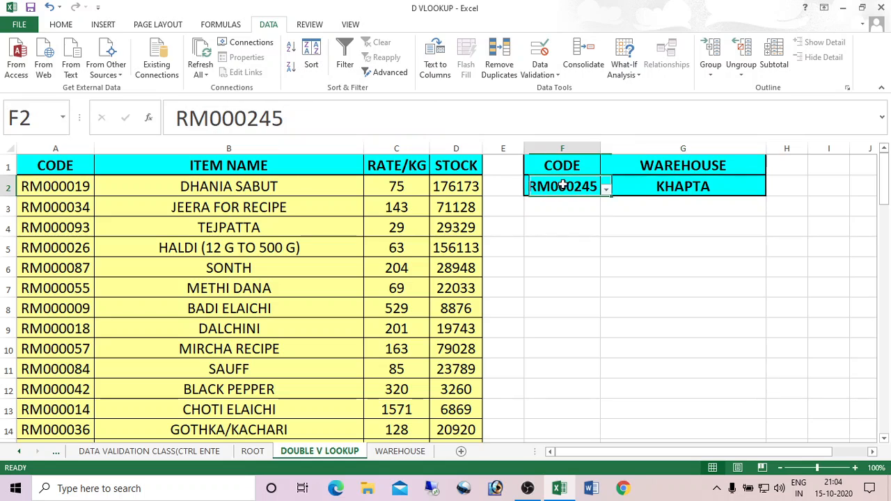
left_click(606, 189)
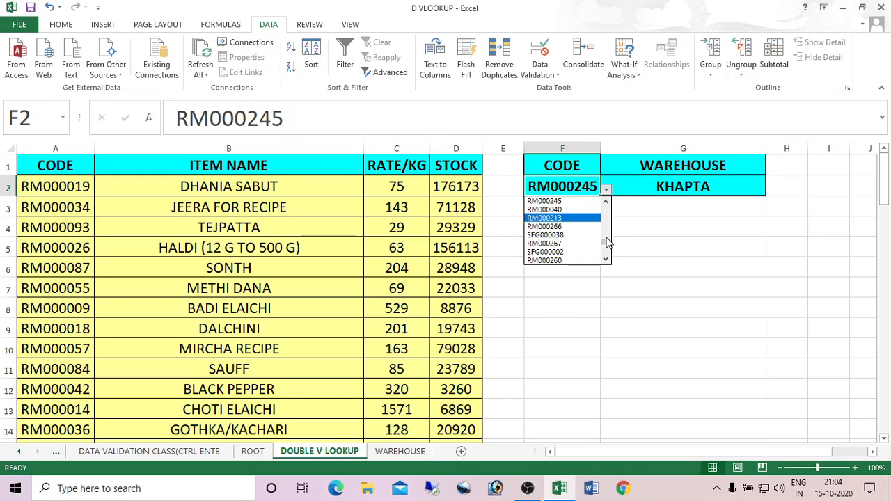
left_click_drag(608, 241, 607, 191)
left_click(557, 201)
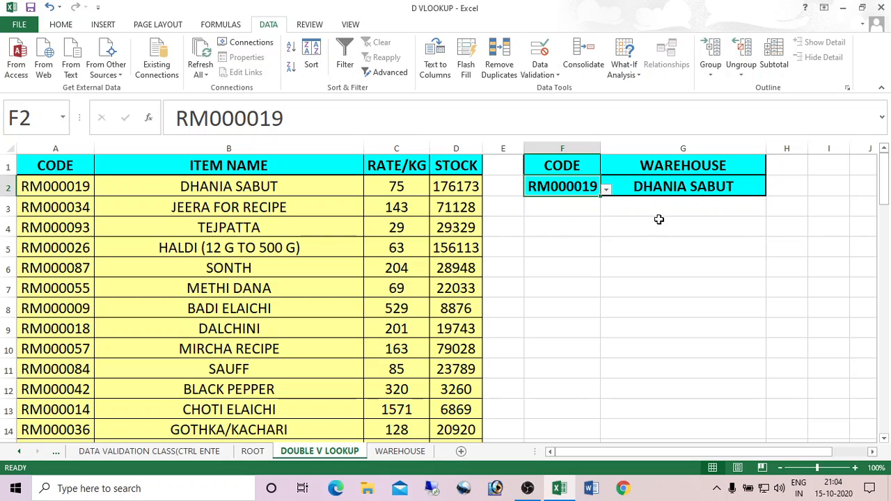
Compare the ITEM NAME column of the WAREHOUSE sheet with the item name and lookup formula in G2 of the DOUBLE V LOOKUP sheet
left_click(399, 451)
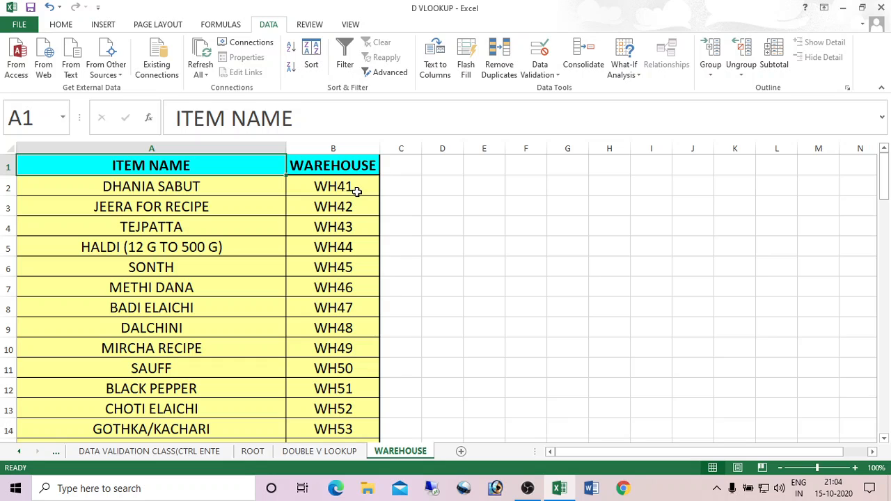
left_click(192, 149)
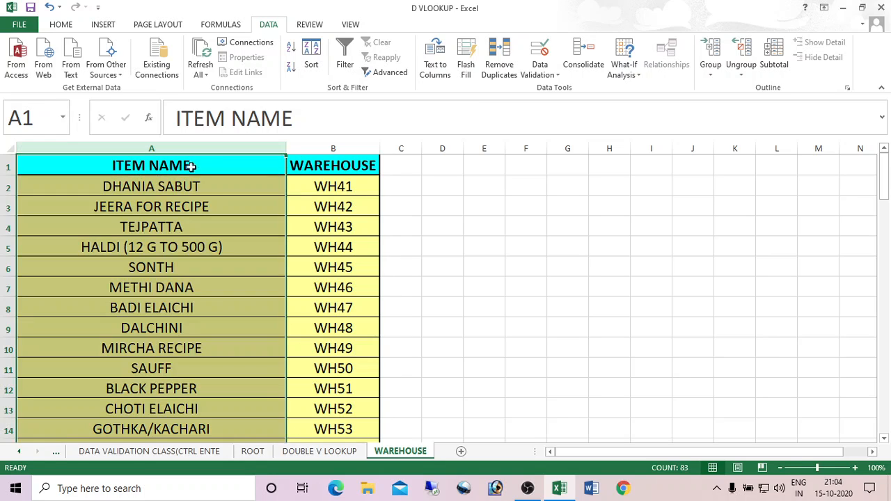
left_click(192, 187)
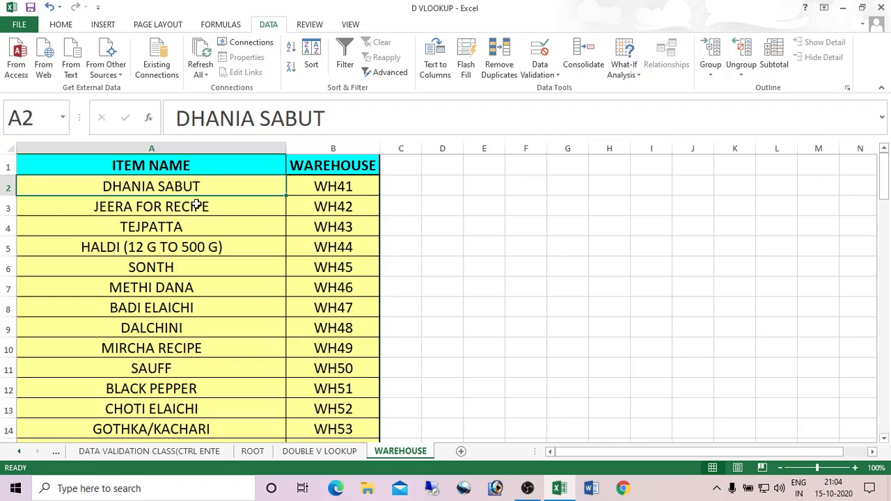
left_click(200, 148)
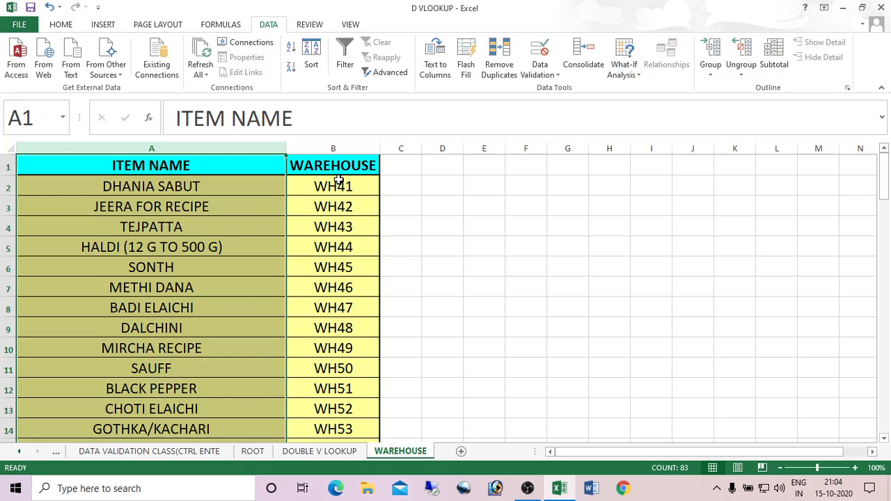
left_click(320, 451)
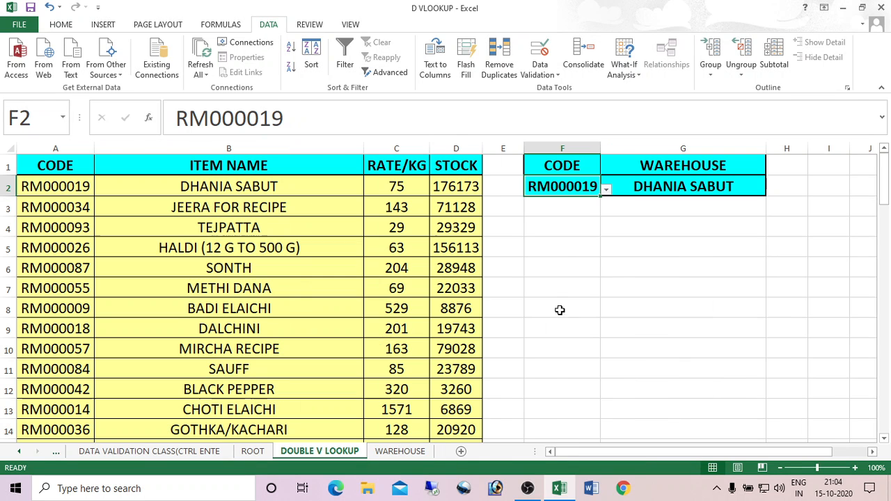
left_click(684, 187)
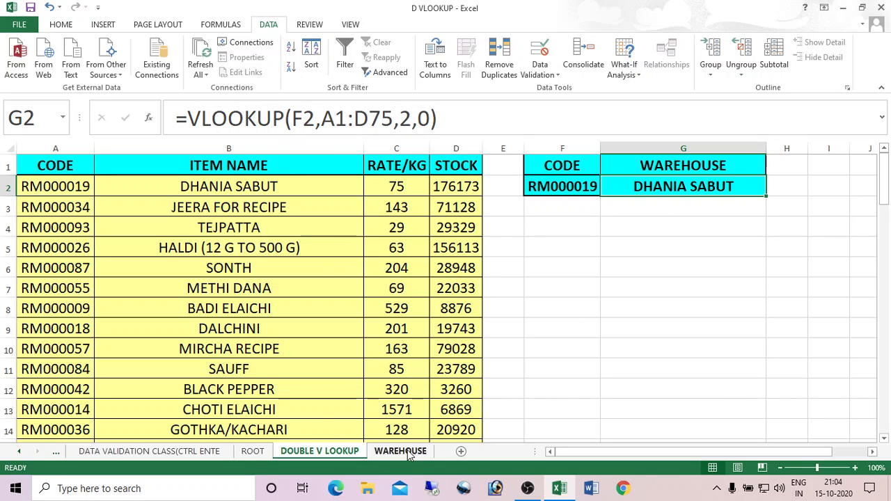
left_click(408, 452)
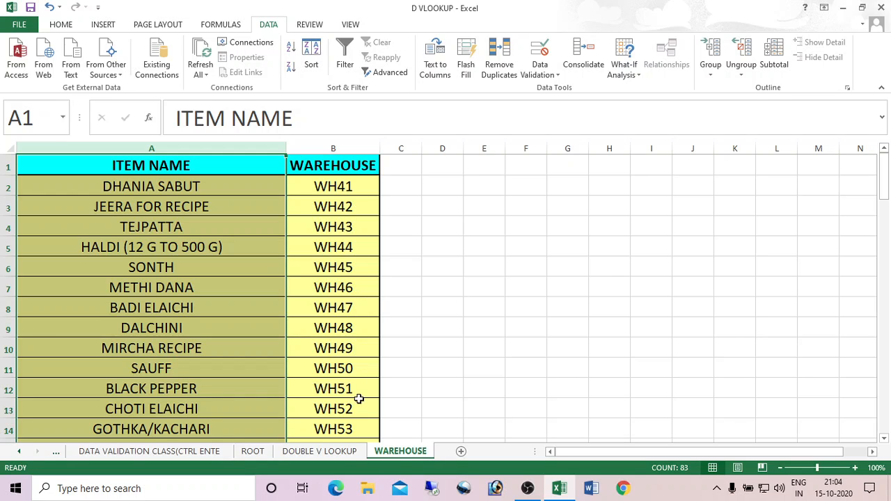
left_click(334, 452)
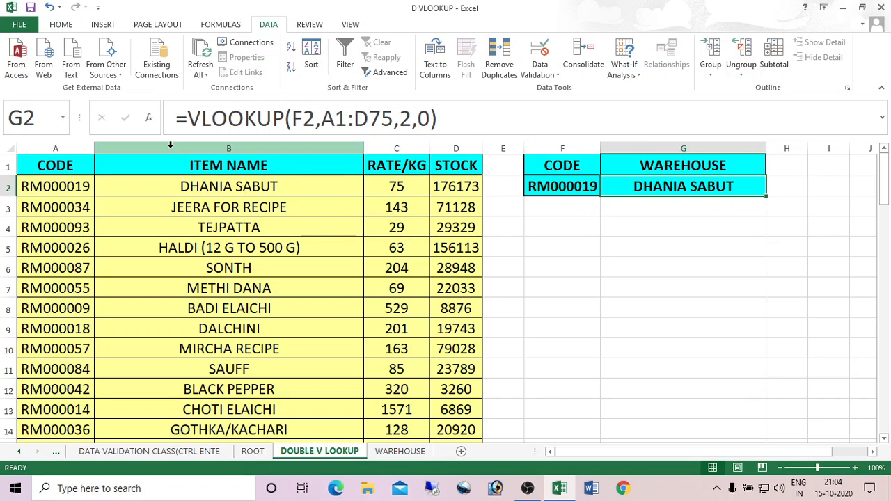
Wrap the formula in G2 in an outer VLOOKUP, using the existing VLOOKUP(F2,A1:D75,2,0) as its lookup value
left_click(190, 120)
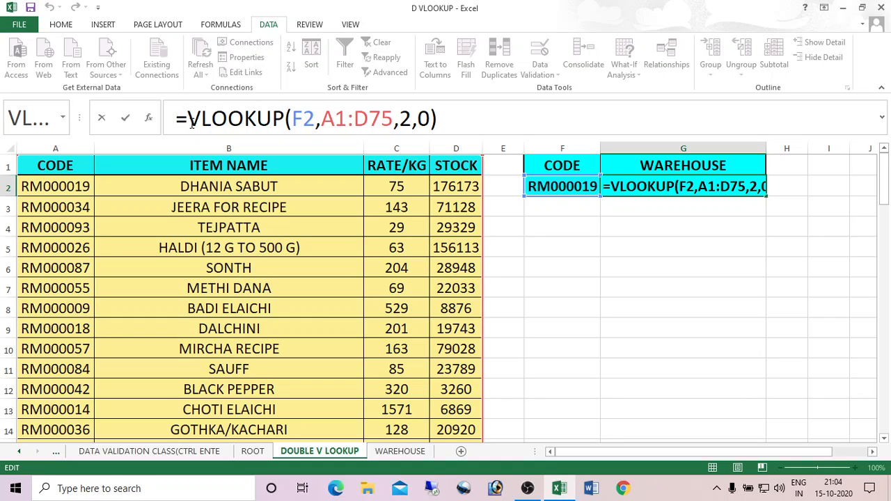
type("VLOKK")
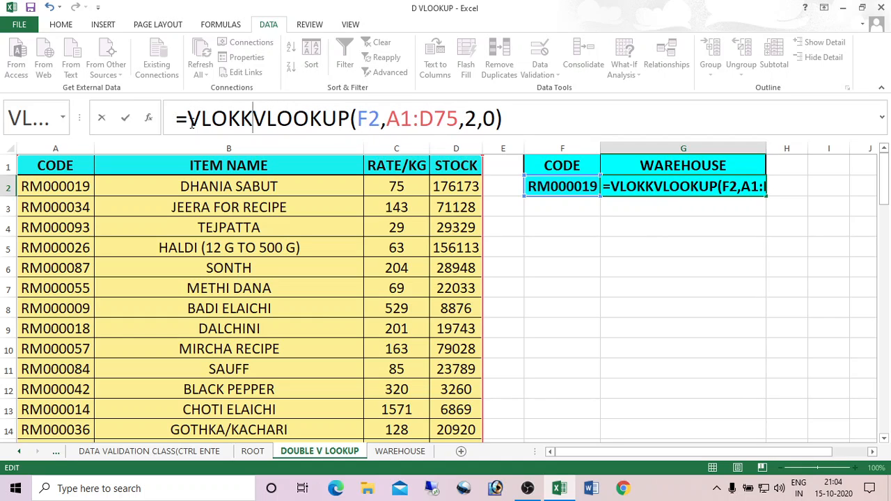
key("BackSpace")
key("BackSpace")
type("O")
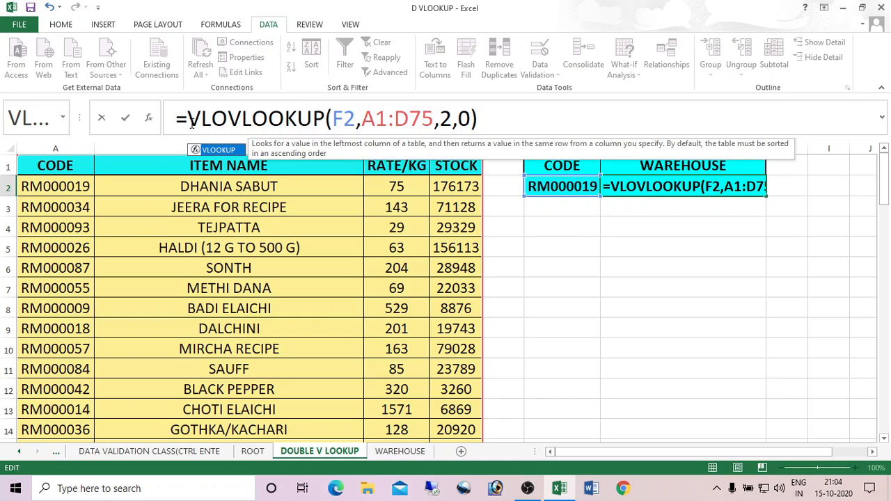
key("Tab")
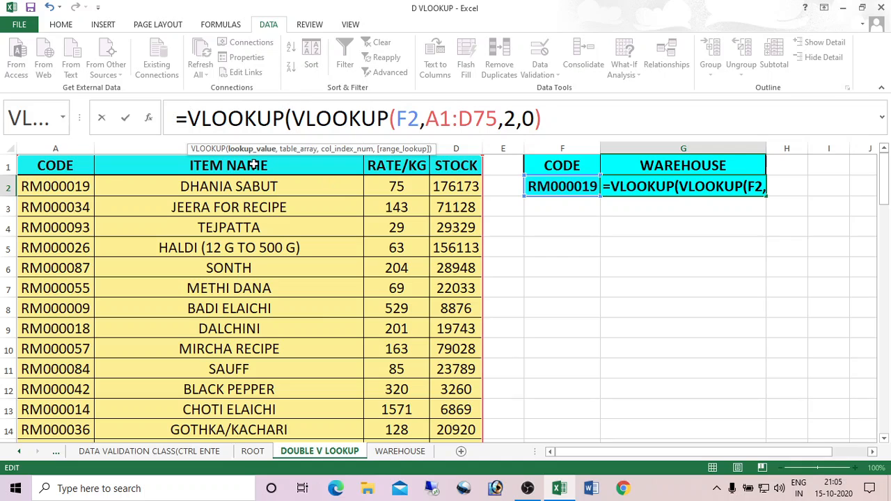
left_click(240, 148)
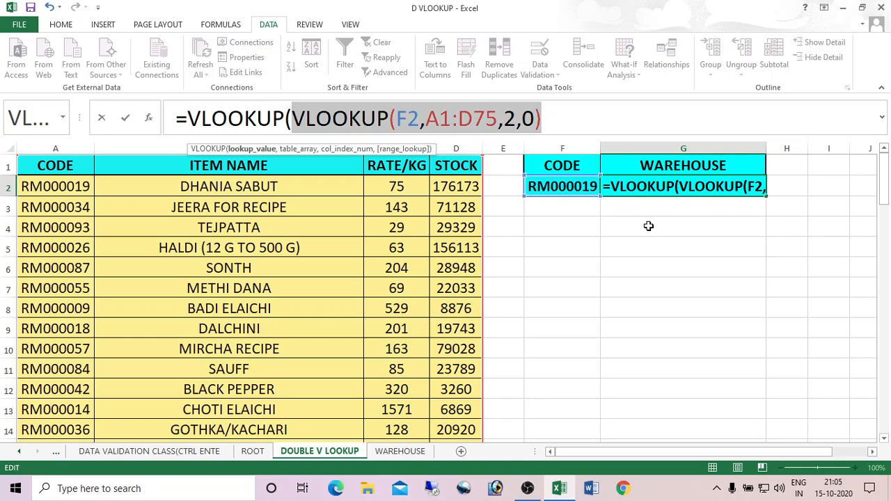
left_click(553, 120)
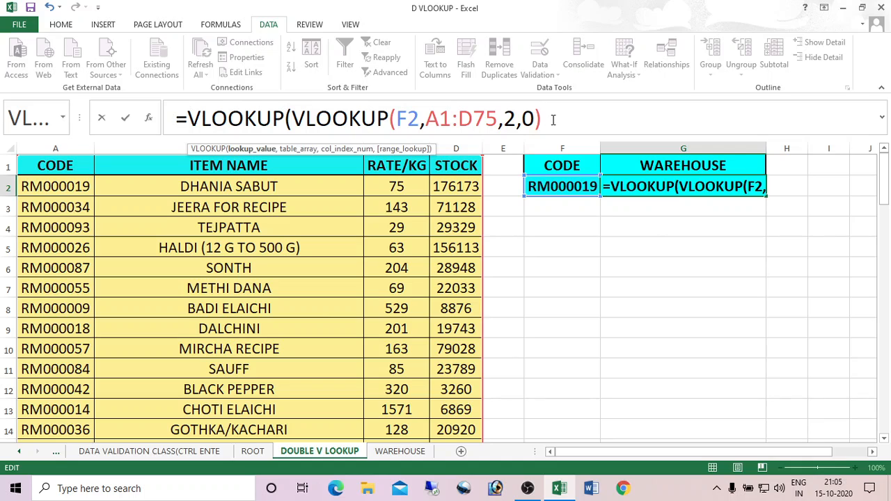
type(",")
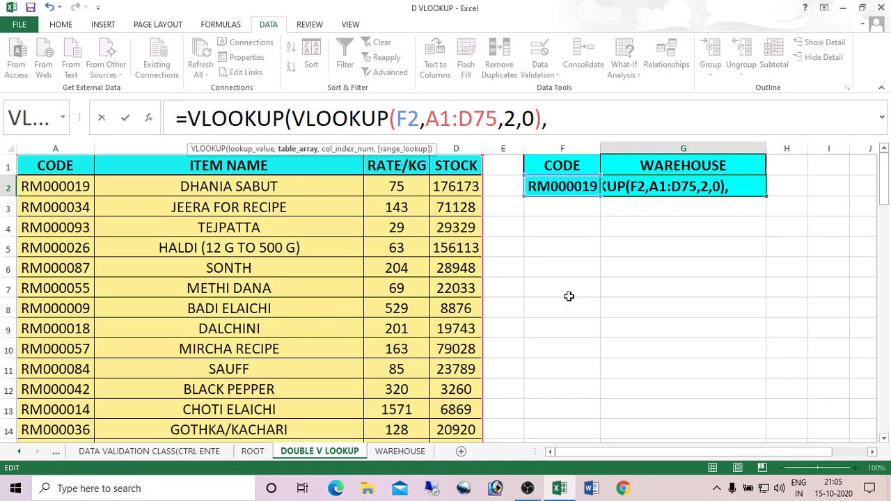
Complete the outer VLOOKUP with table array WAREHOUSE!A1:B83, column index 2 and exact match 0, and enter the formula
left_click(400, 451)
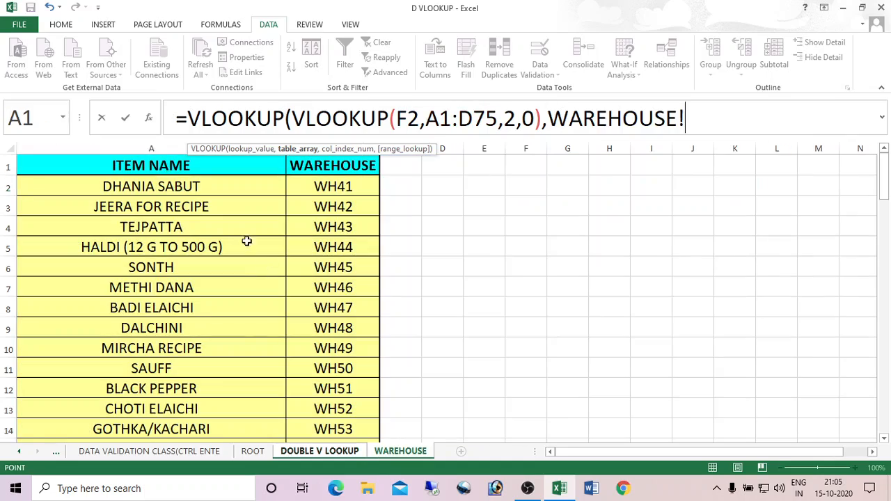
left_click_drag(143, 167, 341, 415)
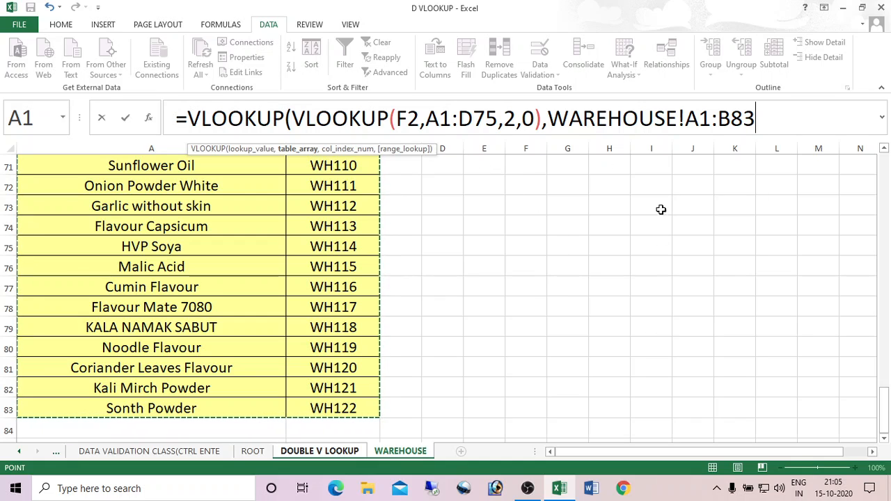
type("2")
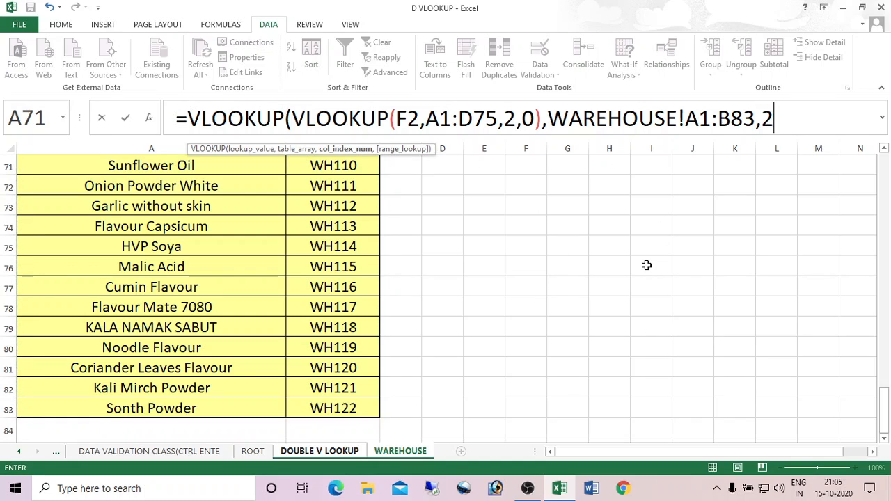
type(",")
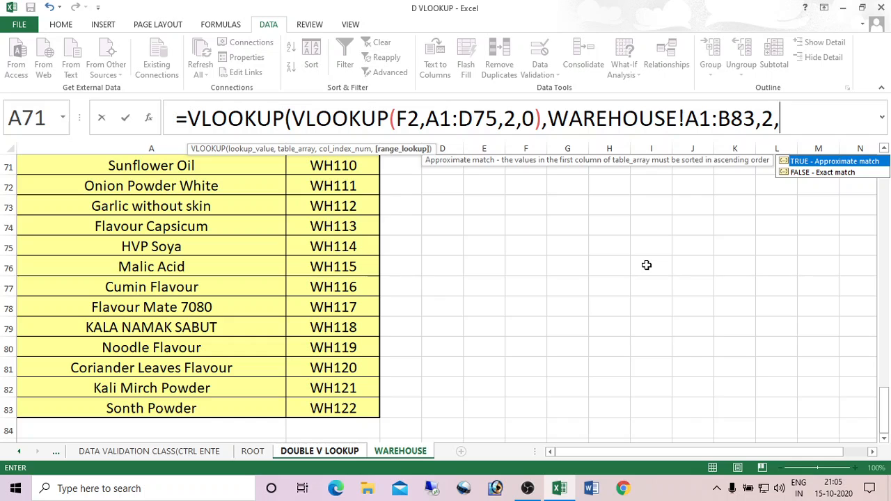
type("0")
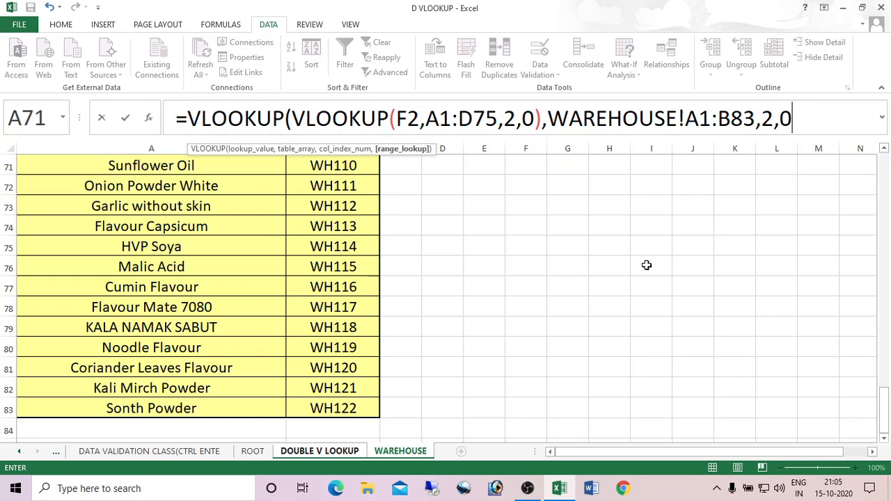
type(")")
key("Return")
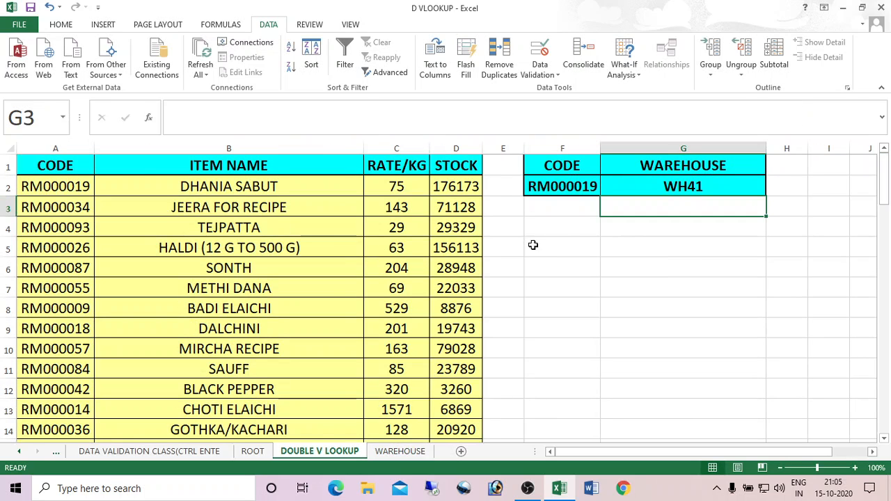
Test the double VLOOKUP by choosing codes RM000093, RM000055 and RM000014 from the list in F2
left_click(578, 187)
left_click(608, 193)
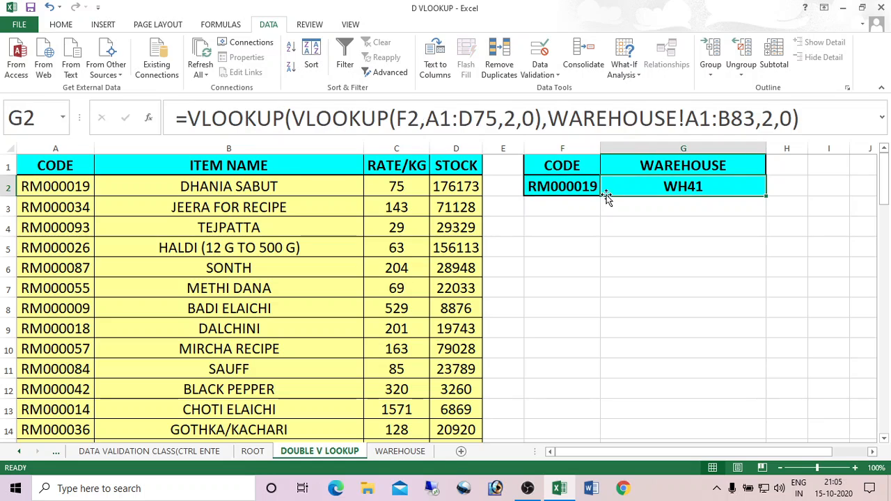
left_click(597, 189)
left_click(606, 189)
left_click(550, 218)
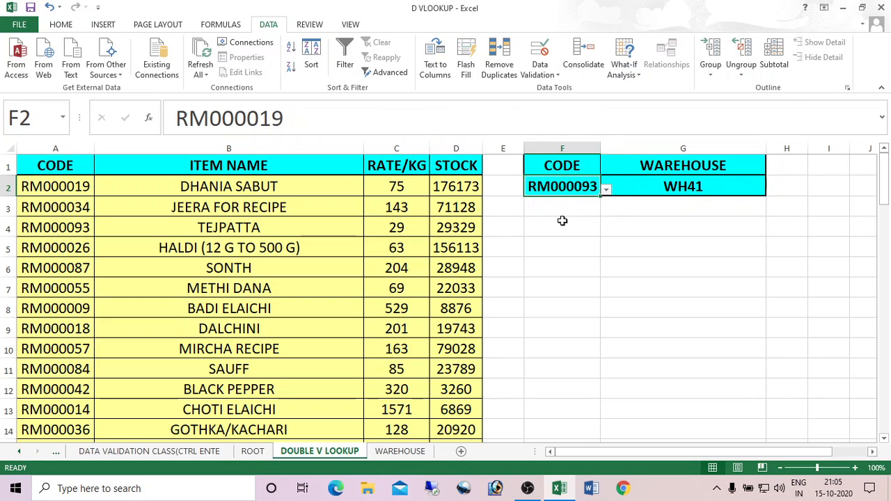
left_click(606, 190)
left_click(576, 226)
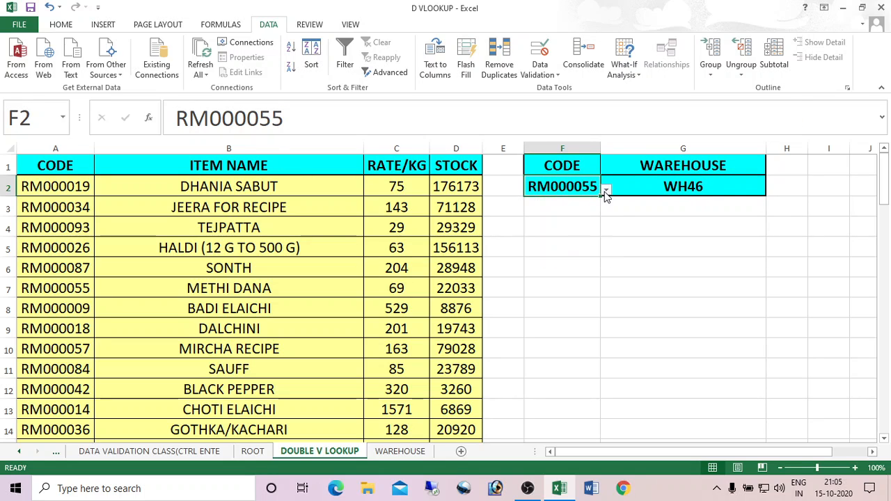
left_click(606, 190)
left_click(576, 251)
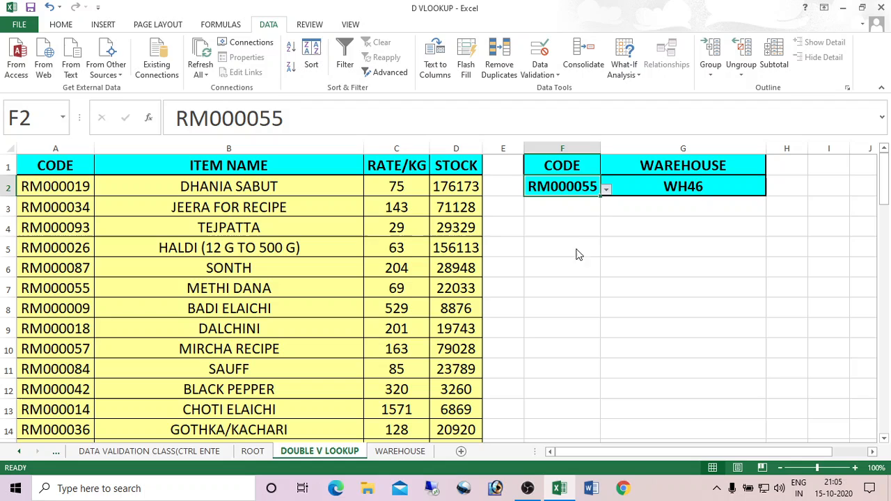
Set the code in F2 to RM000279, the last entry of the list
left_click(606, 189)
left_click_drag(607, 220, 611, 271)
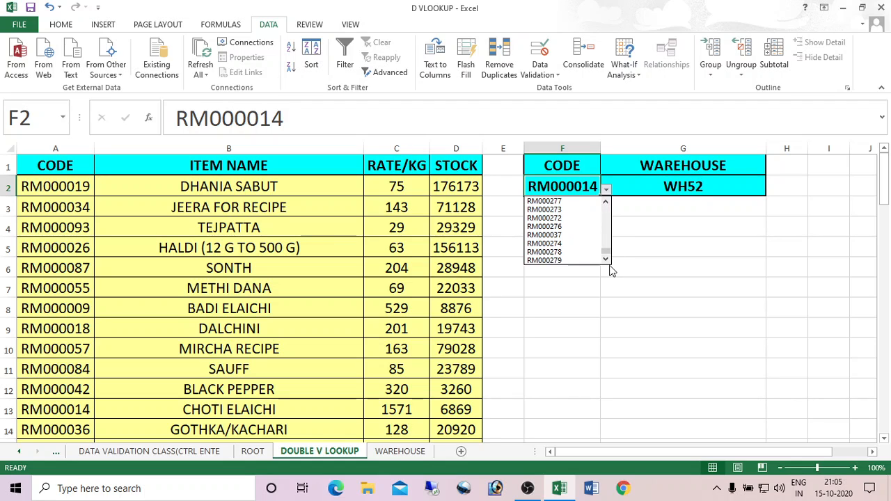
left_click(580, 257)
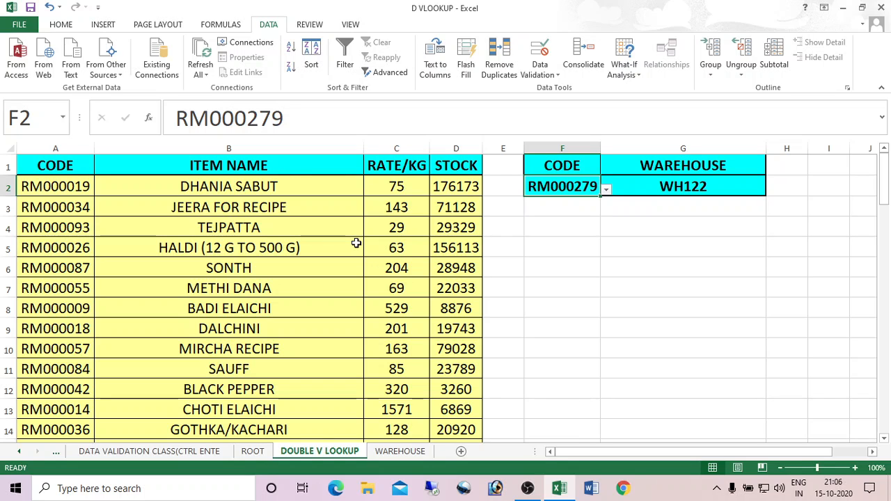
Check the warehouse returned in G2 against the last row of the WAREHOUSE sheet, and review the double VLOOKUP formula
left_click(409, 453)
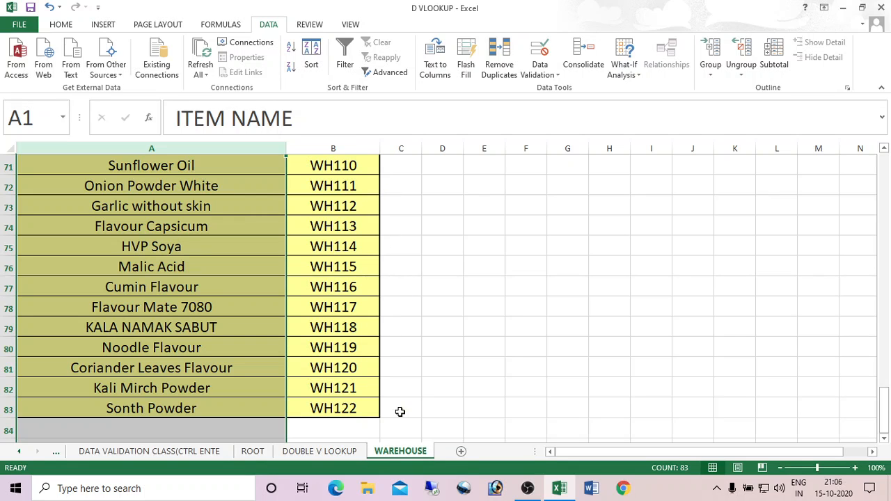
left_click(337, 453)
left_click(407, 453)
left_click(319, 452)
left_click(674, 187)
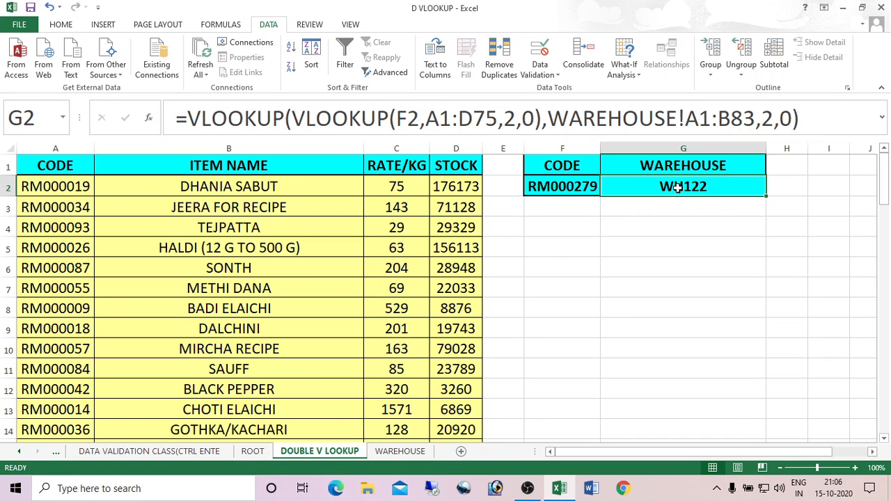